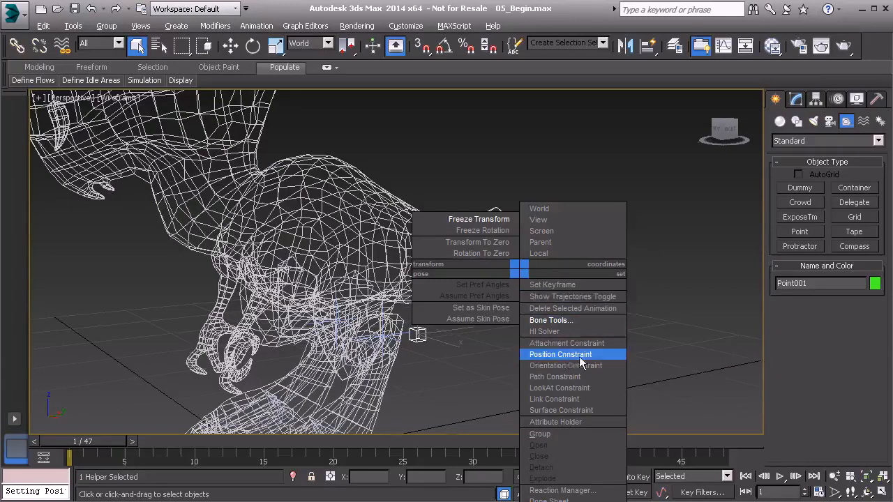
# Apply a Position Constraint to the point helper, targeting the left thigh bone Bn_L_Thigh01
pyautogui.click(572, 361)
pyautogui.keyDown('alt'); pyautogui.moveTo(452, 356); pyautogui.dragTo(390, 312, button='middle'); pyautogui.keyUp('alt')
pyautogui.rightClick(504, 292)
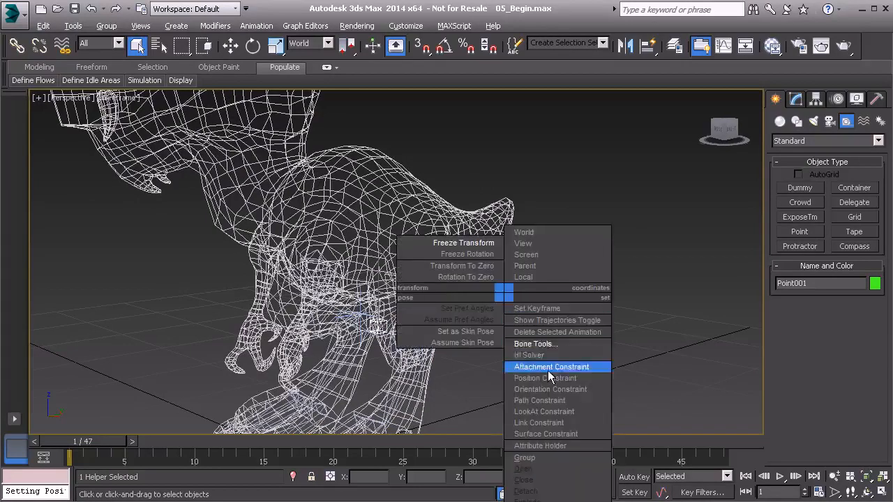
pyautogui.click(550, 379)
pyautogui.scroll(2, 444, 327)
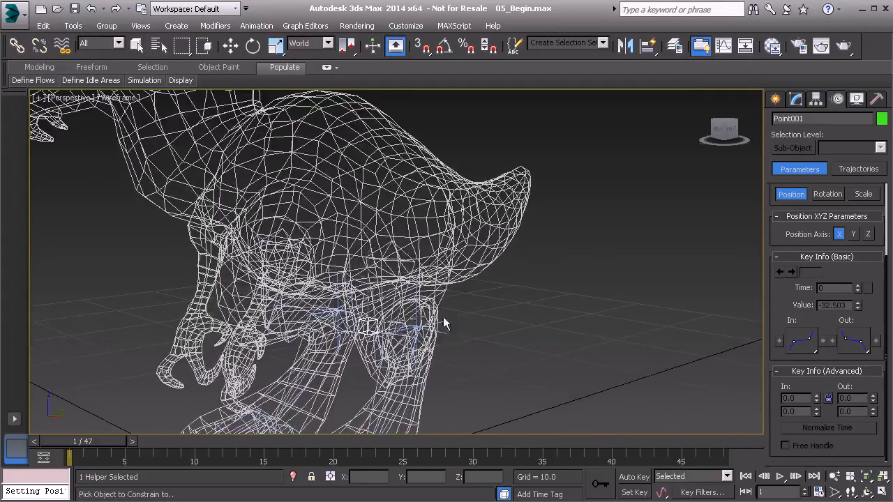
pyautogui.click(388, 246)
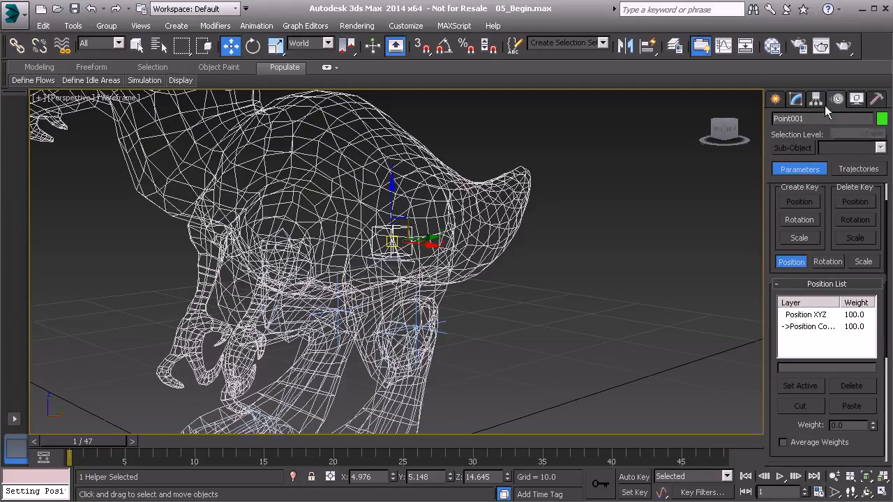
# Add the right thigh bone Bn_R_Thigh01 as a second position target of the point helper's constraint
pyautogui.moveTo(773, 329); pyautogui.dragTo(768, 132)
pyautogui.click(825, 304)
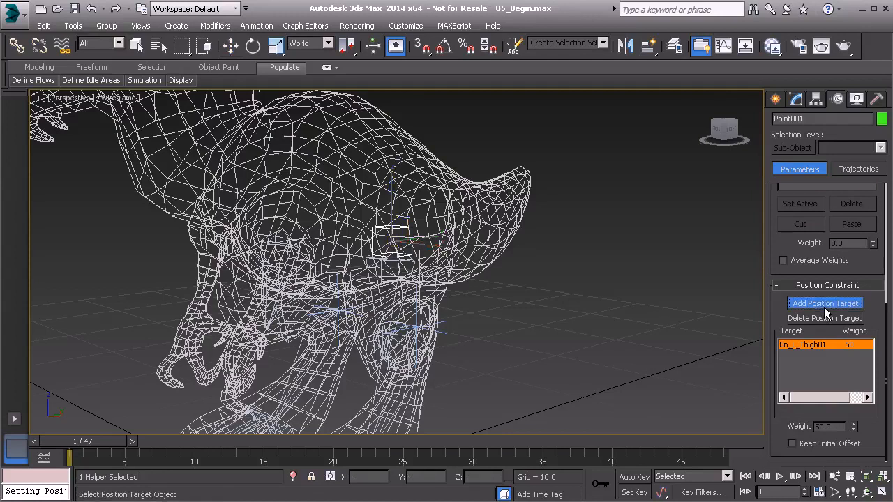
pyautogui.click(285, 229)
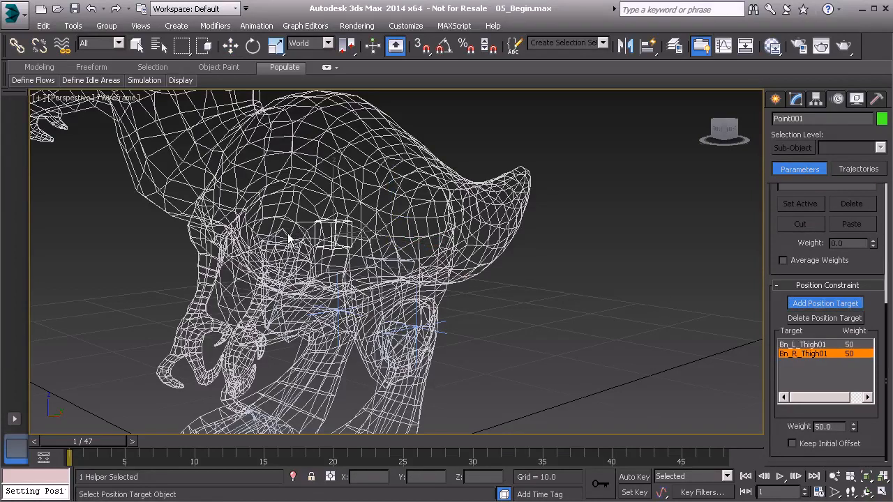
pyautogui.keyDown('alt'); pyautogui.moveTo(390, 283); pyautogui.dragTo(395, 222, button='middle'); pyautogui.keyUp('alt')
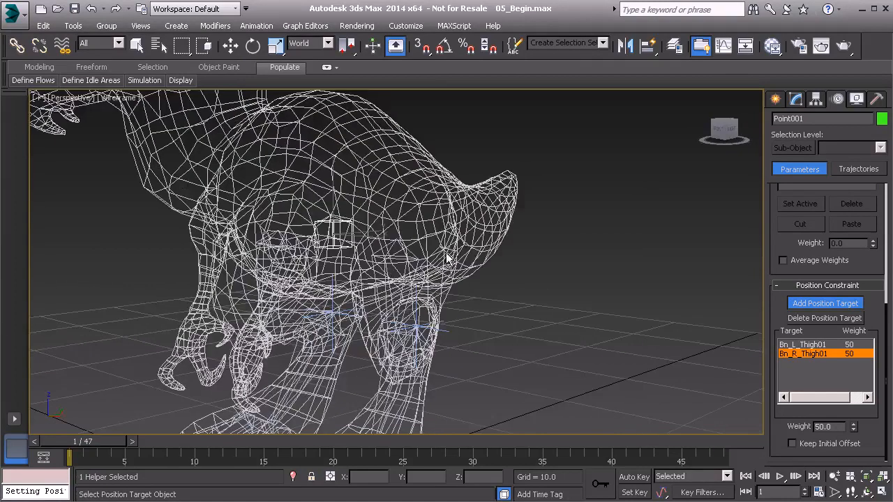
# Freeze the point helper's transforms, replacing its position constraint
pyautogui.rightClick(541, 256)
pyautogui.click(503, 198)
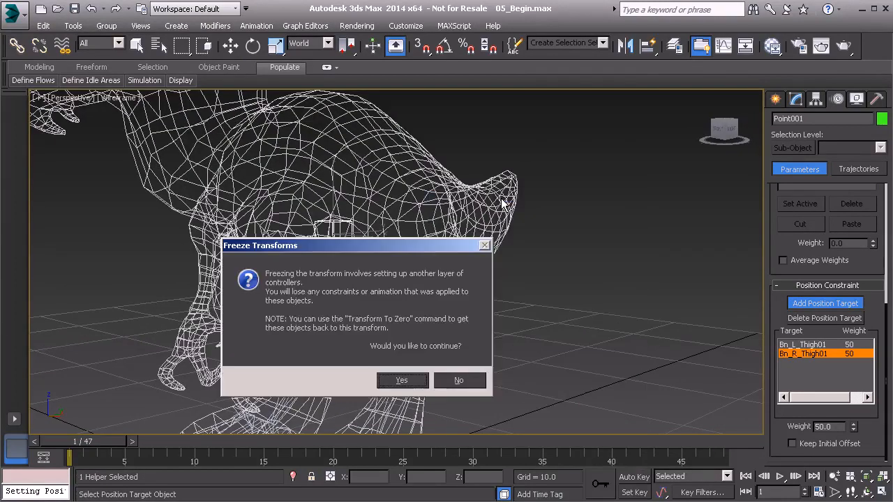
pyautogui.click(402, 380)
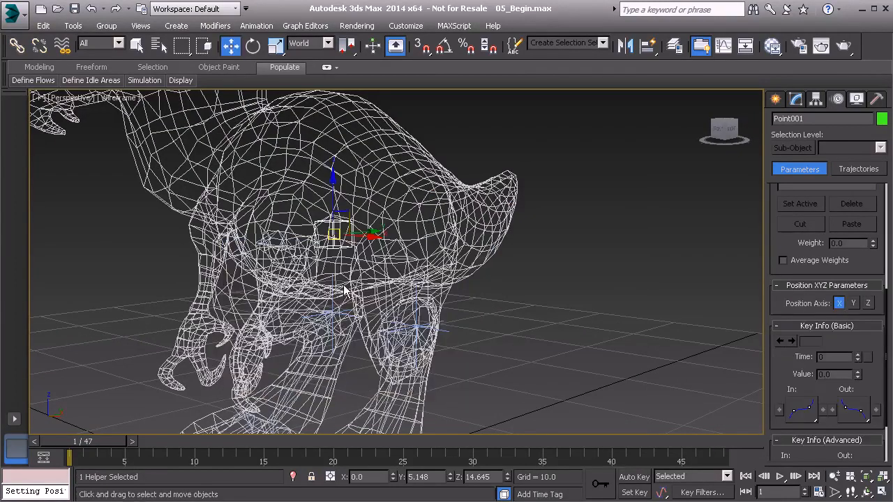
pyautogui.keyDown('alt'); pyautogui.moveTo(349, 269); pyautogui.dragTo(514, 192, button='middle'); pyautogui.keyUp('alt')
# Set the point helper's box size to 12 and rename the helper Bn_Root01
pyautogui.click(799, 101)
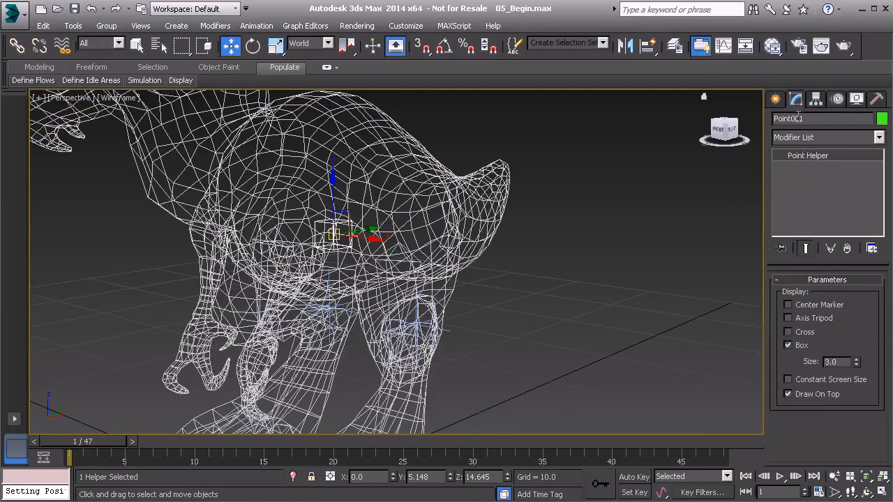
pyautogui.moveTo(857, 367); pyautogui.dragTo(826, 152)
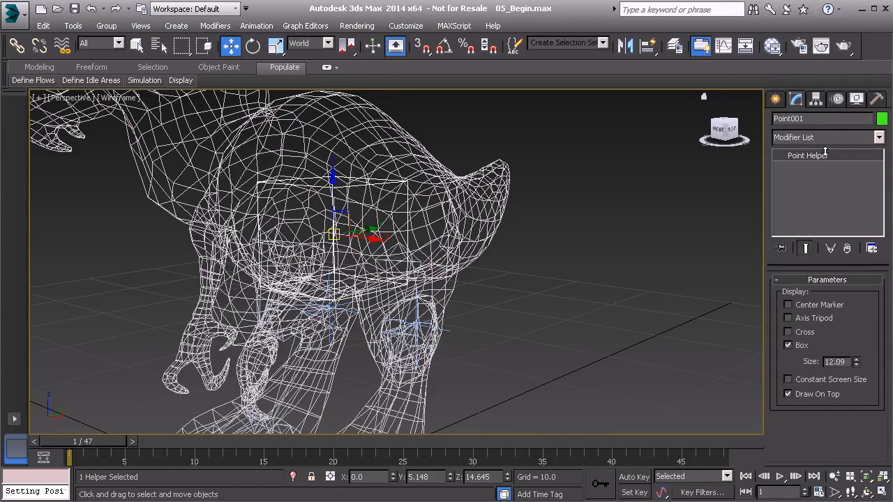
pyautogui.doubleClick(835, 362)
pyautogui.write('12')
pyautogui.press('Return')
pyautogui.moveTo(509, 247); pyautogui.dragTo(528, 280, button='middle')
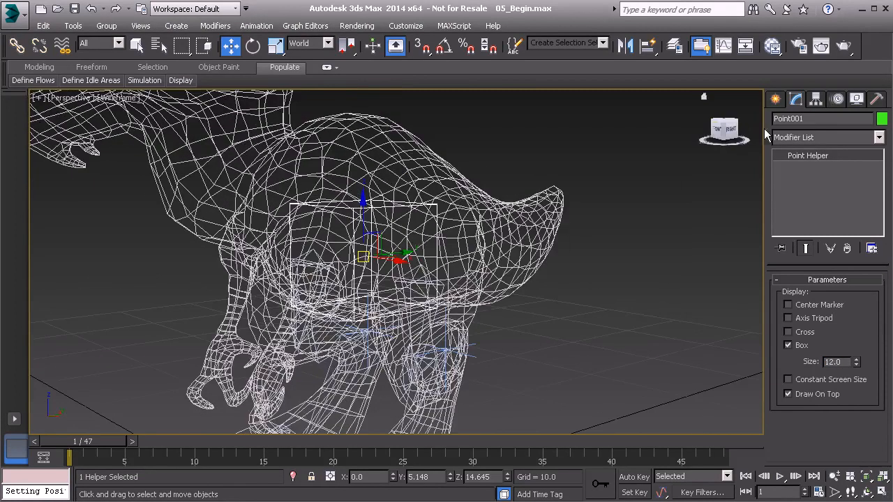
pyautogui.doubleClick(791, 118)
pyautogui.write('Bn_Roo')
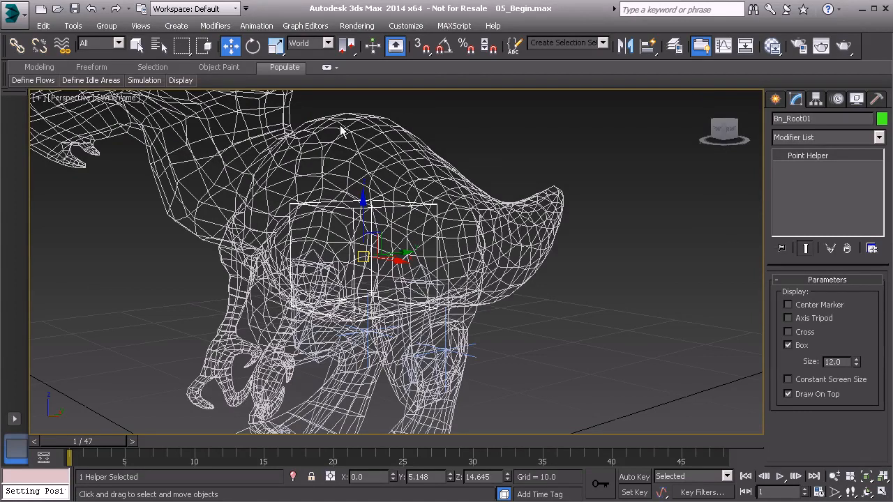
# Add the Bn_Root01 helper to the Skeleton layer and close the layer manager
pyautogui.click(73, 26)
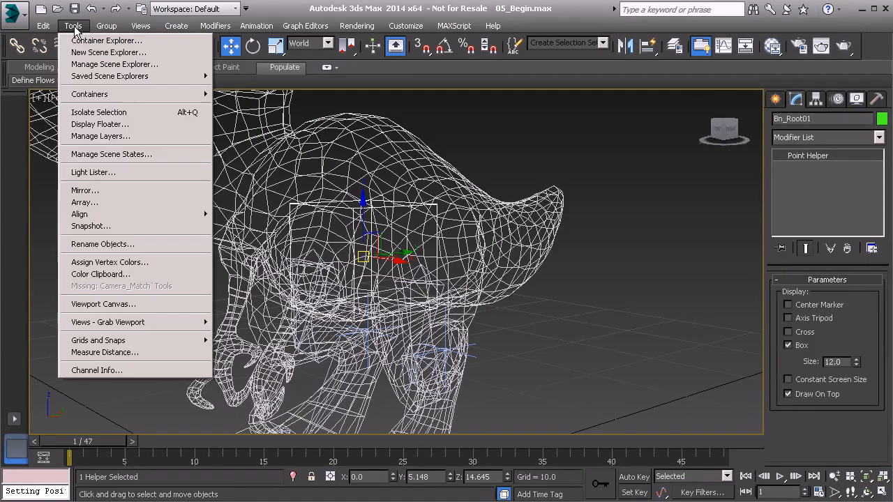
pyautogui.click(98, 137)
pyautogui.click(93, 160)
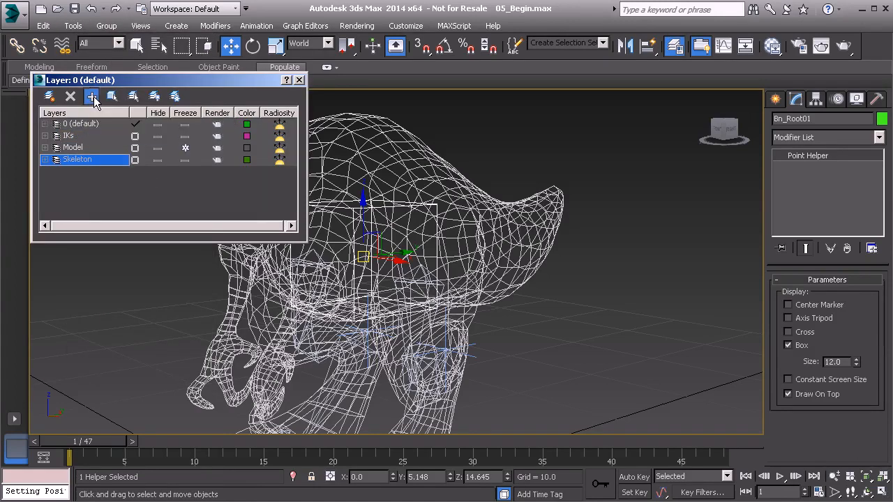
pyautogui.click(299, 82)
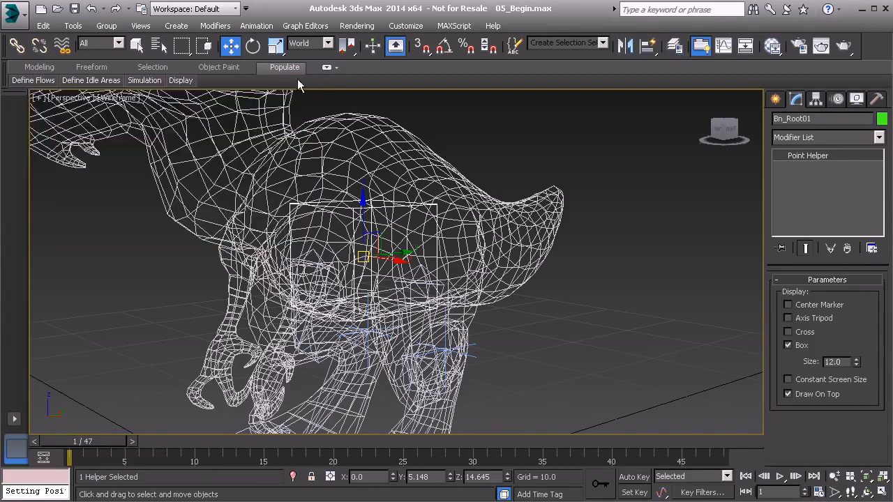
# Freeze the transforms of the Bn_Root01 helper again
pyautogui.keyDown('alt'); pyautogui.moveTo(391, 225); pyautogui.dragTo(409, 216, button='middle'); pyautogui.keyUp('alt')
pyautogui.rightClick(528, 152)
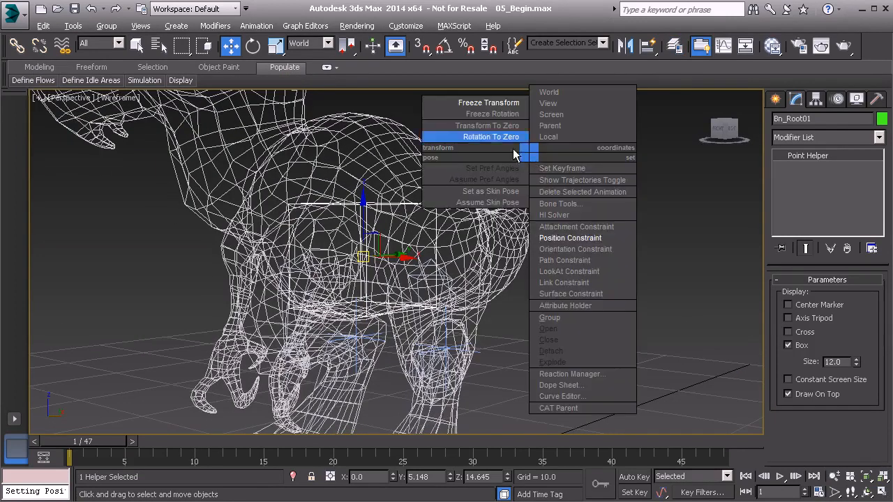
pyautogui.click(488, 103)
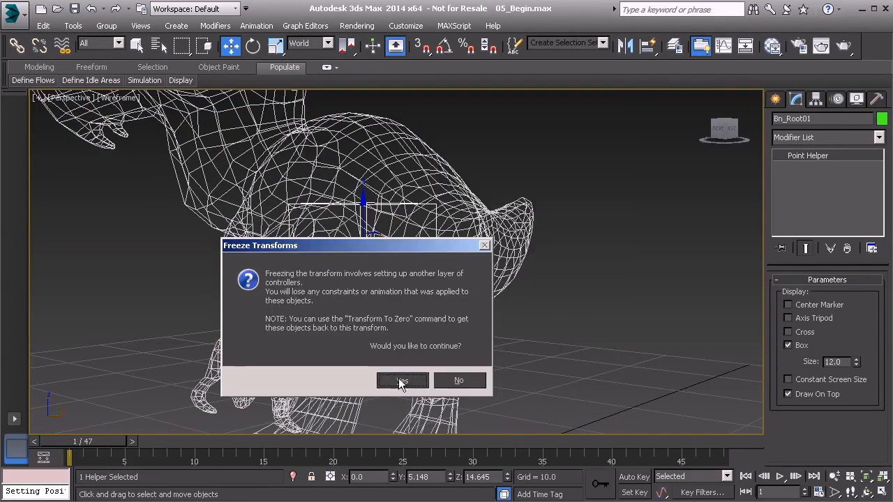
pyautogui.click(401, 380)
# Clone the Bn_Root01 helper as a copy named Bn_Pelvis01
pyautogui.keyDown('alt'); pyautogui.moveTo(509, 295); pyautogui.dragTo(489, 284, button='middle'); pyautogui.keyUp('alt')
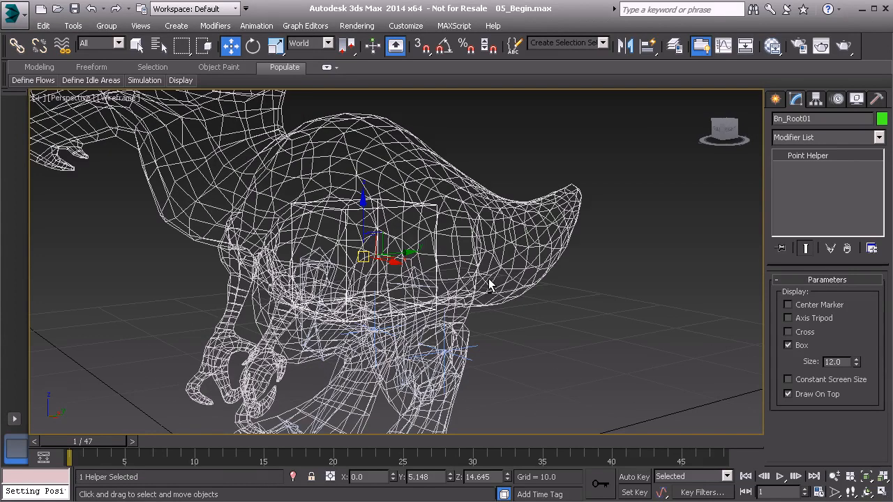
pyautogui.hotkey('ctrl', 'v')
pyautogui.moveTo(393, 284); pyautogui.dragTo(440, 284)
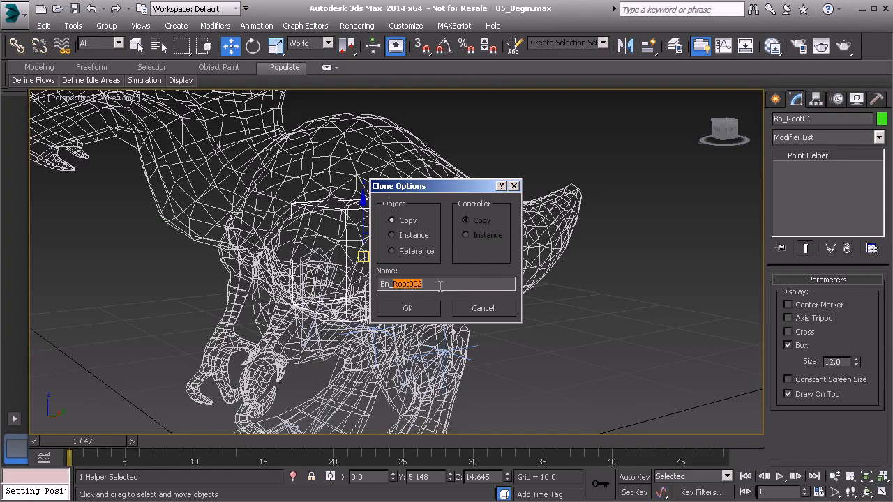
pyautogui.write('Pelvis01')
pyautogui.click(410, 309)
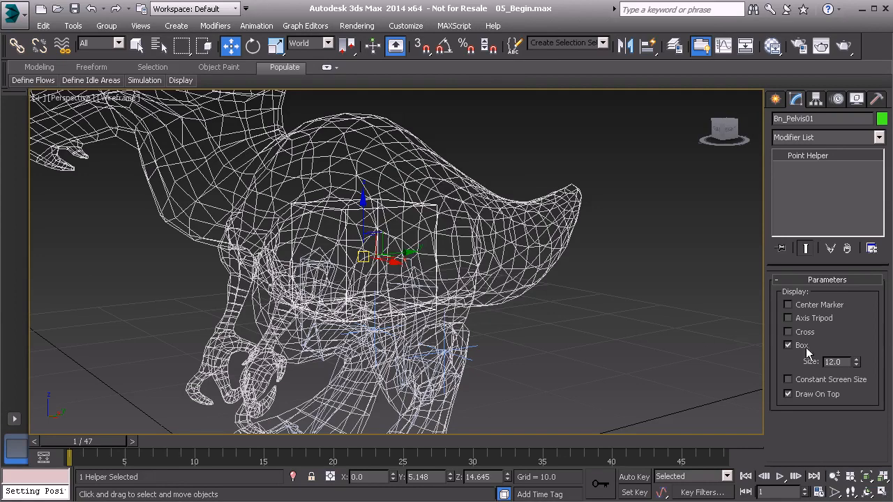
# Set the Bn_Pelvis01 helper's size to 8 and enable its Cross display alongside the box
pyautogui.moveTo(857, 363); pyautogui.dragTo(858, 385)
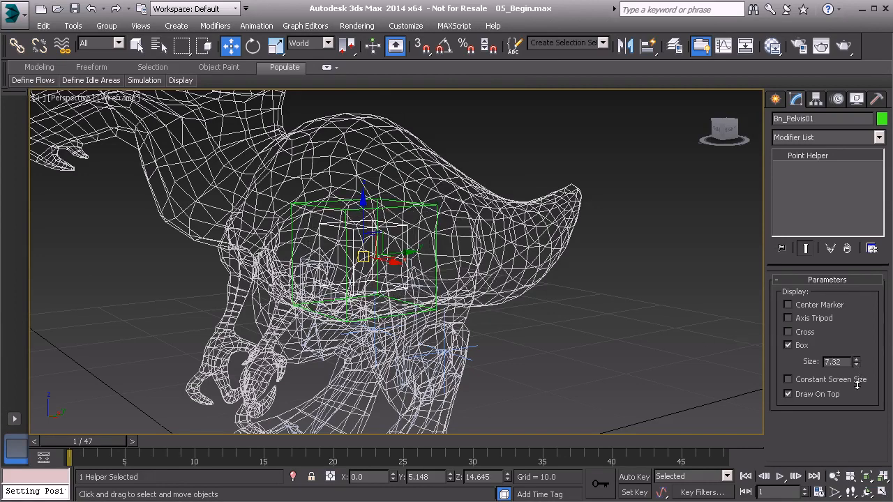
pyautogui.write('8')
pyautogui.press('Return')
pyautogui.keyDown('alt'); pyautogui.moveTo(429, 282); pyautogui.dragTo(459, 277, button='middle'); pyautogui.keyUp('alt')
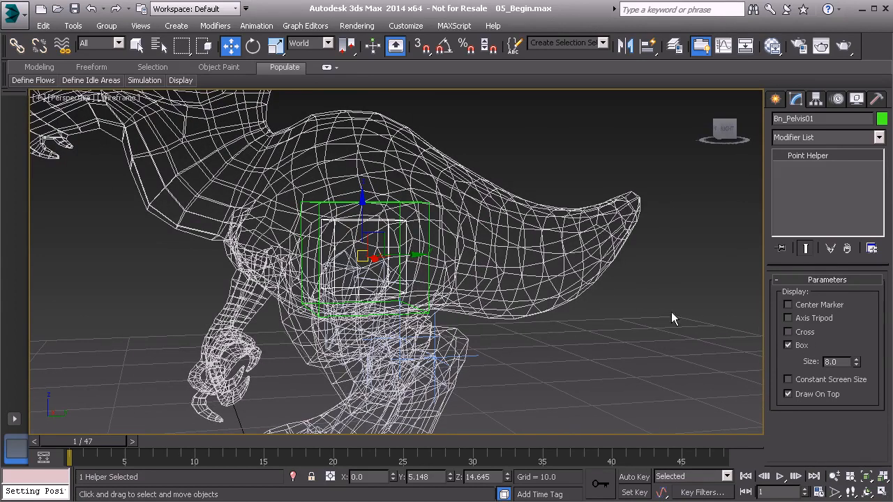
pyautogui.click(788, 332)
pyautogui.keyDown('alt'); pyautogui.moveTo(363, 258); pyautogui.dragTo(401, 259, button='middle'); pyautogui.keyUp('alt')
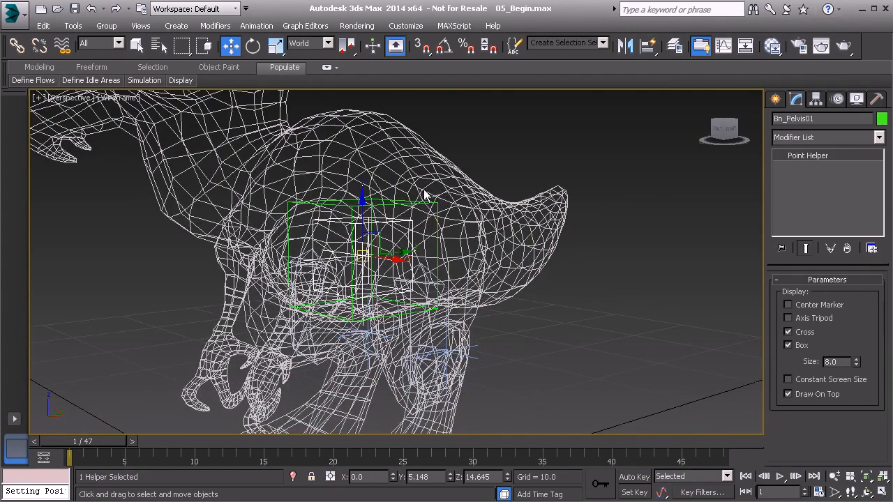
pyautogui.keyDown('alt'); pyautogui.moveTo(427, 279); pyautogui.dragTo(427, 272, button='middle'); pyautogui.keyUp('alt')
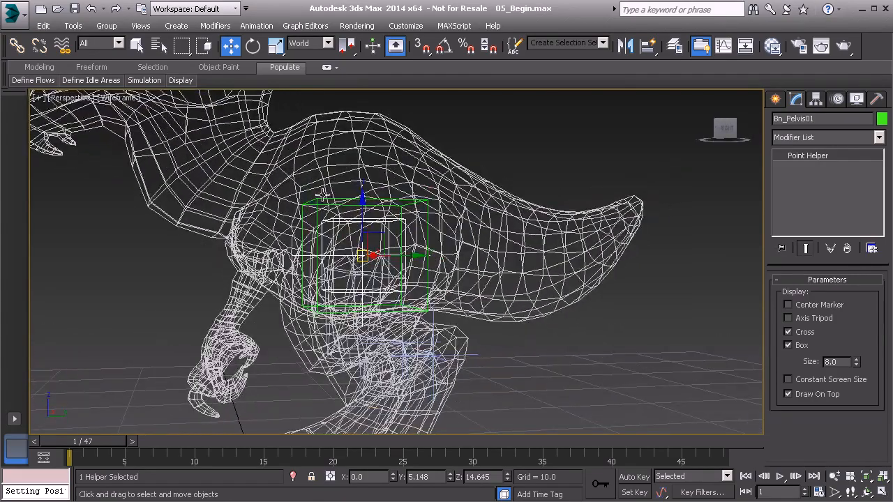
pyautogui.keyDown('alt'); pyautogui.moveTo(339, 239); pyautogui.dragTo(309, 212, button='middle'); pyautogui.keyUp('alt')
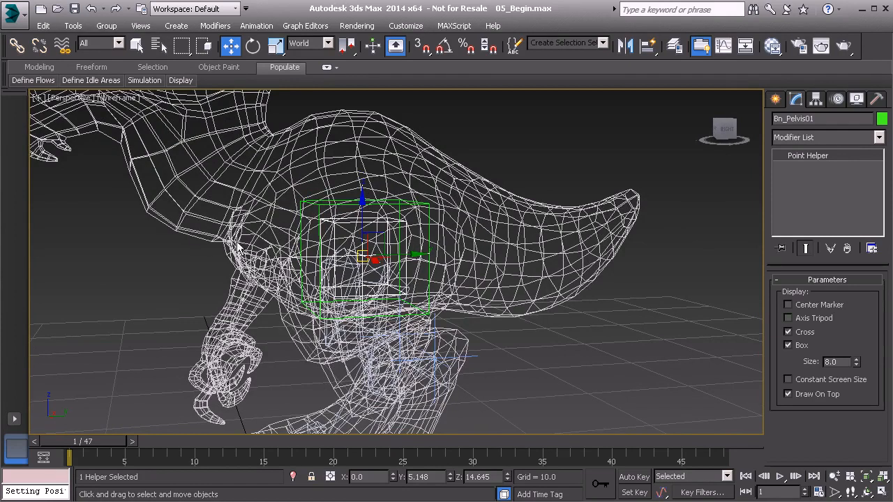
# Check that the Bn_Pelvis01 helper belongs to the Skeleton layer by toggling that layer's visibility
pyautogui.click(74, 25)
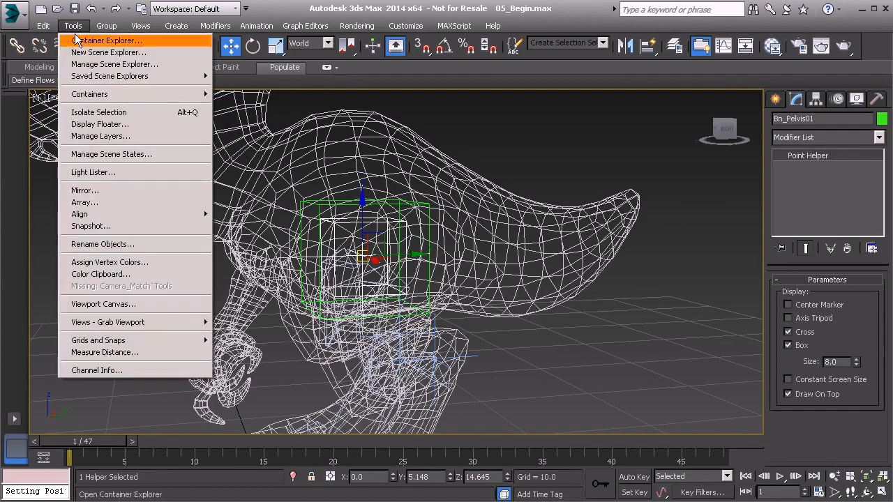
pyautogui.click(95, 136)
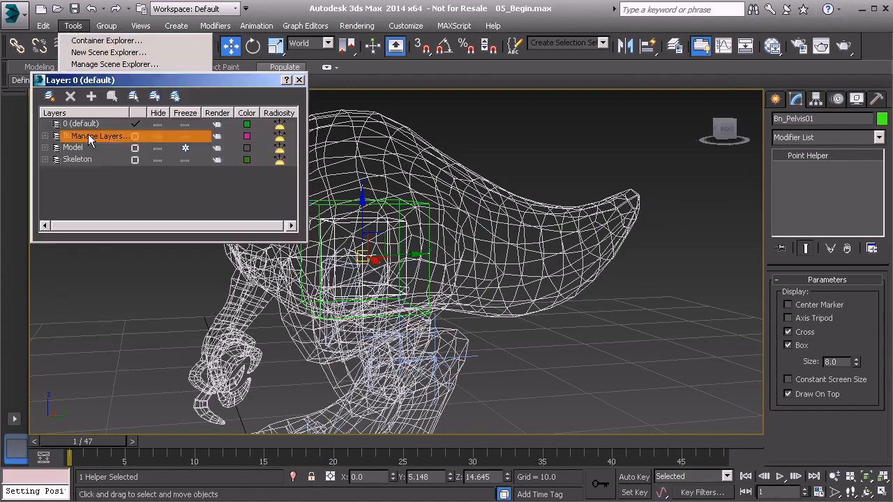
pyautogui.click(157, 160)
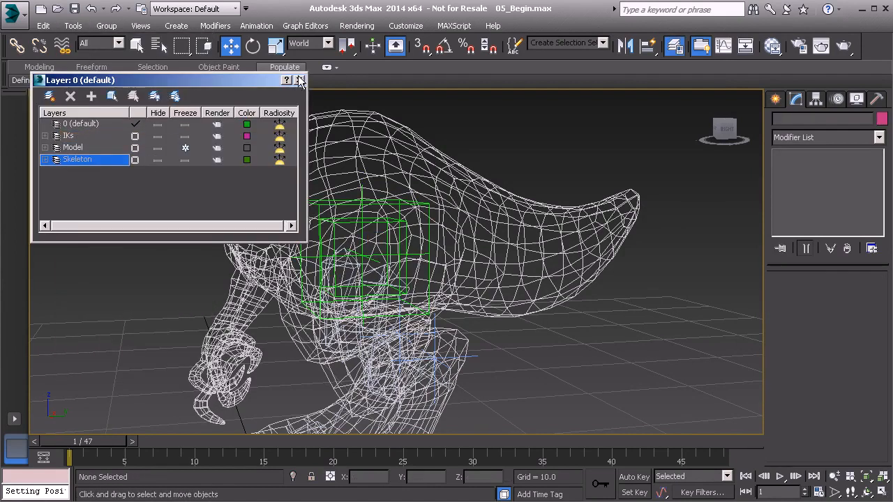
pyautogui.click(300, 80)
pyautogui.keyDown('alt'); pyautogui.moveTo(272, 180); pyautogui.dragTo(511, 245, button='middle'); pyautogui.keyUp('alt')
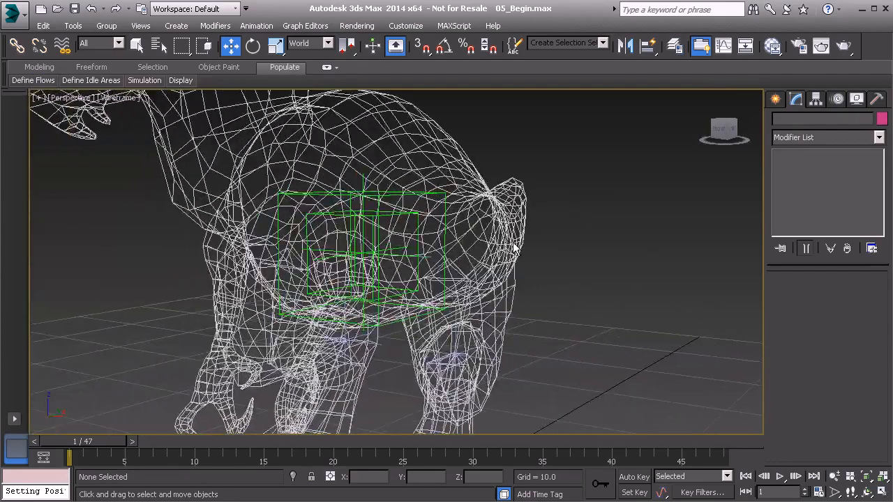
# Link the left and right thigh bones to the Bn_Pelvis01 helper, and parent Bn_Pelvis01 to Bn_Root01
pyautogui.click(455, 271)
pyautogui.scroll(5, 303, 175)
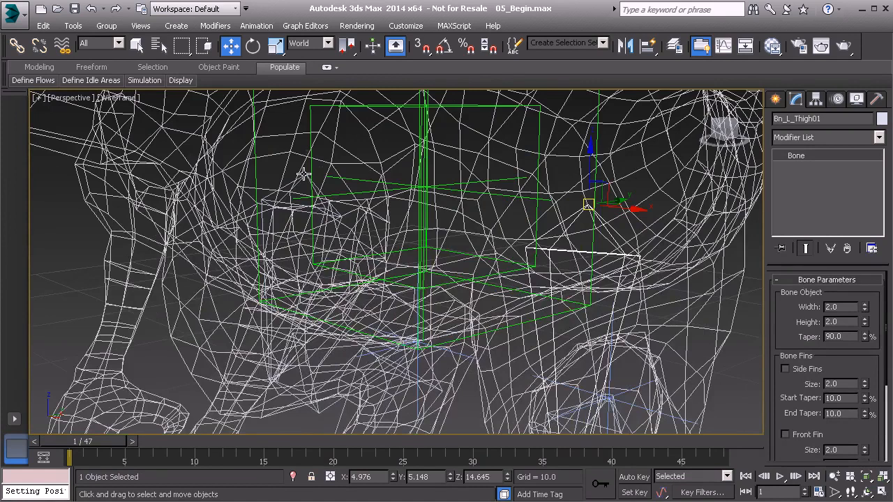
pyautogui.keyDown('ctrl'); pyautogui.click(303, 175); pyautogui.keyUp('ctrl')
pyautogui.scroll(-4, 303, 174)
pyautogui.click(18, 46)
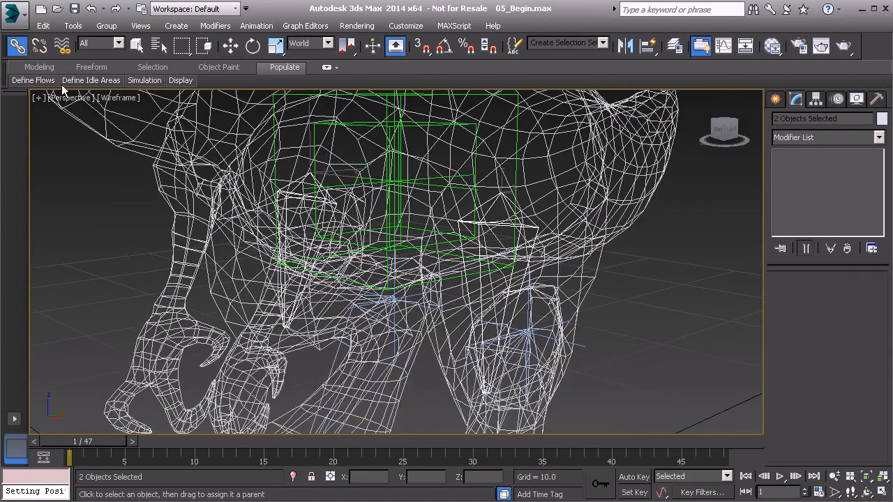
pyautogui.moveTo(300, 182); pyautogui.dragTo(290, 121)
pyautogui.click(314, 143)
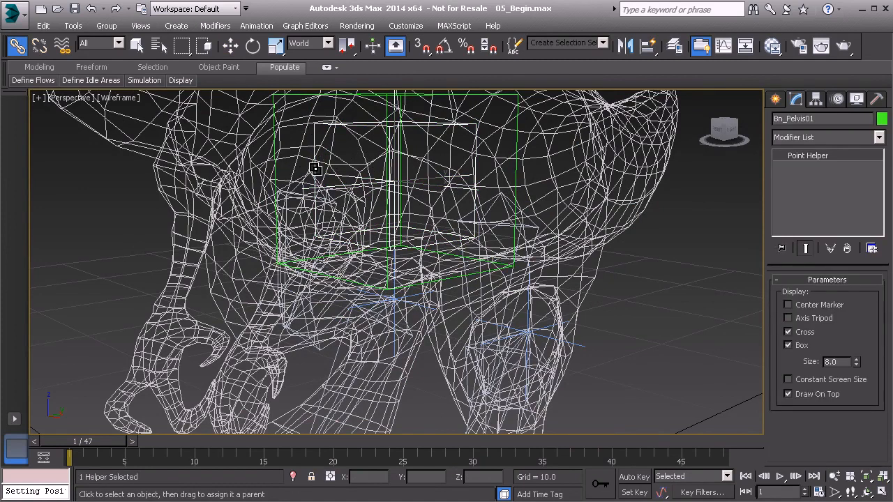
# Test-rotate the Bn_Pelvis01 helper to check how the linked thigh bones follow, and restore its zero rotation
pyautogui.press('e')
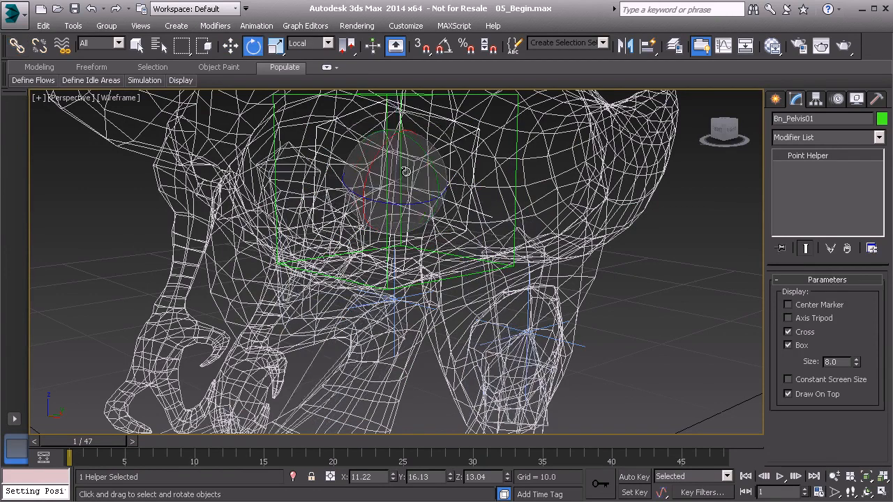
pyautogui.moveTo(387, 162); pyautogui.dragTo(409, 165)
pyautogui.scroll(-3, 410, 165)
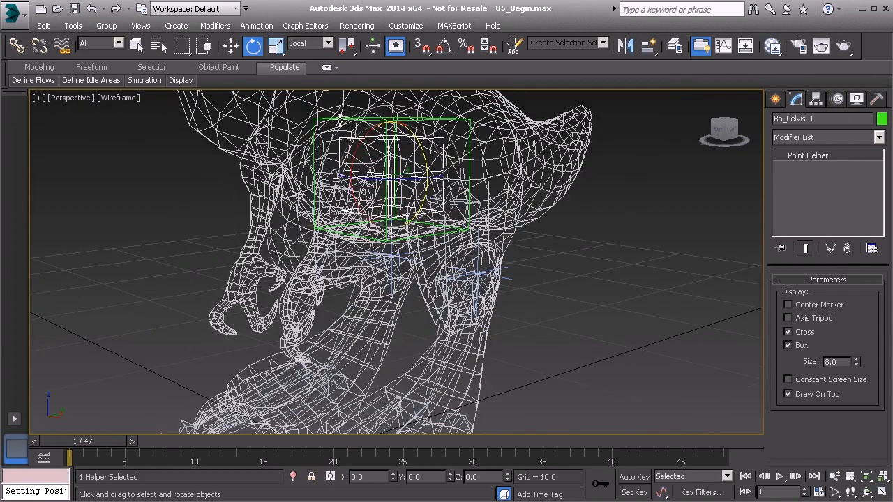
# Test-rotate the Bn_Root01 helper to check how the linked pelvis and legs follow, and cancel the rotation
pyautogui.press('pageup')
pyautogui.moveTo(403, 165); pyautogui.dragTo(397, 145)
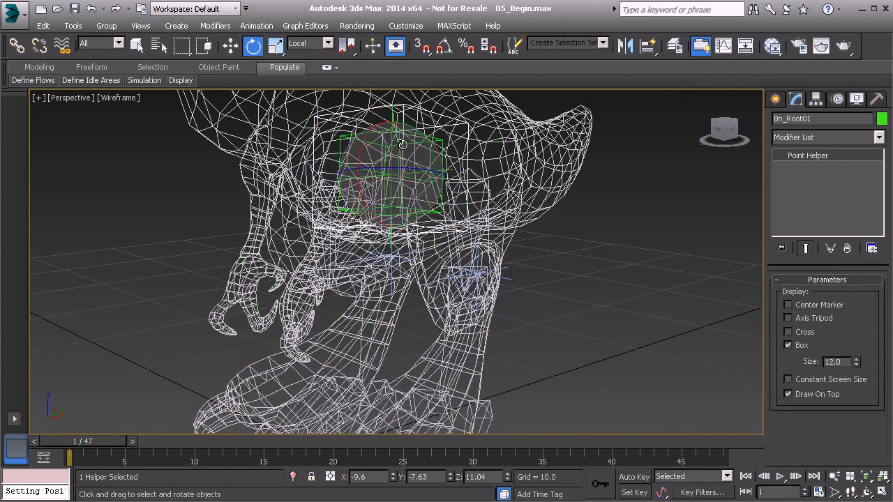
pyautogui.rightClick(403, 144)
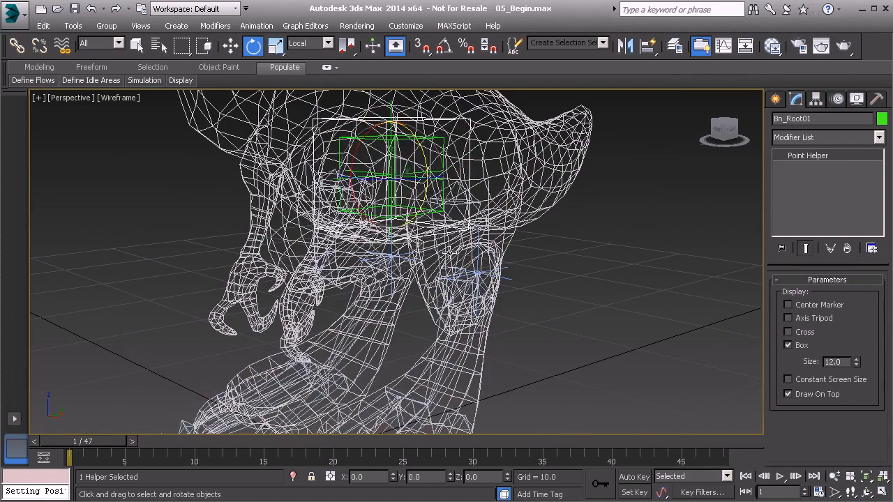
pyautogui.keyDown('alt'); pyautogui.moveTo(460, 287); pyautogui.dragTo(492, 258, button='middle'); pyautogui.keyUp('alt')
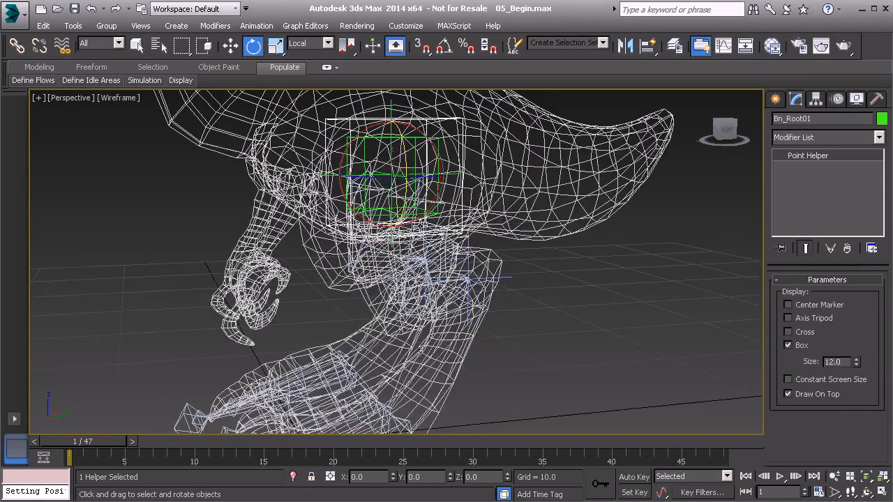
pyautogui.keyDown('alt'); pyautogui.moveTo(395, 249); pyautogui.dragTo(406, 168, button='middle'); pyautogui.keyUp('alt')
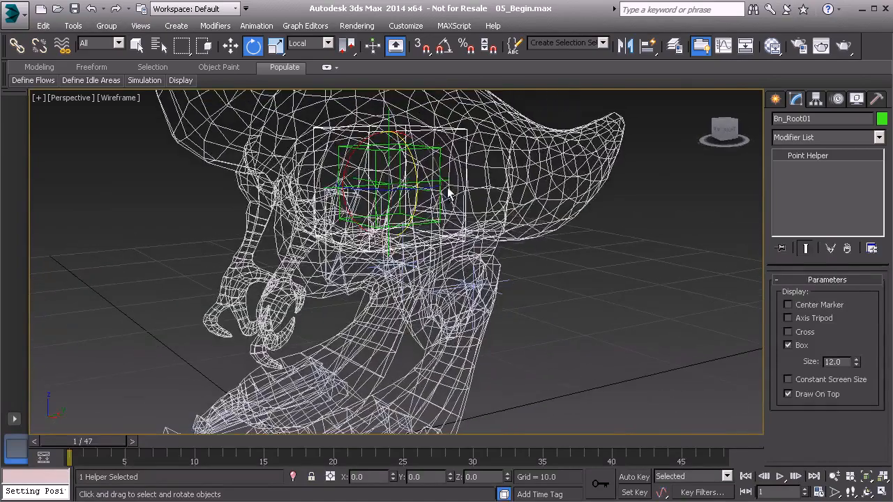
# Freeze the transforms of all objects in the scene and clear the selection
pyautogui.scroll(-5, 447, 194)
pyautogui.scroll(2, 447, 194)
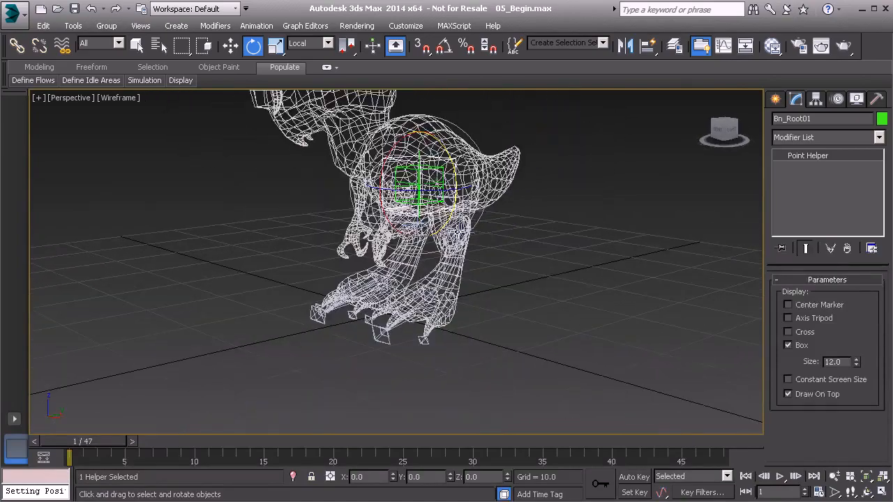
pyautogui.hotkey('ctrl', 'a')
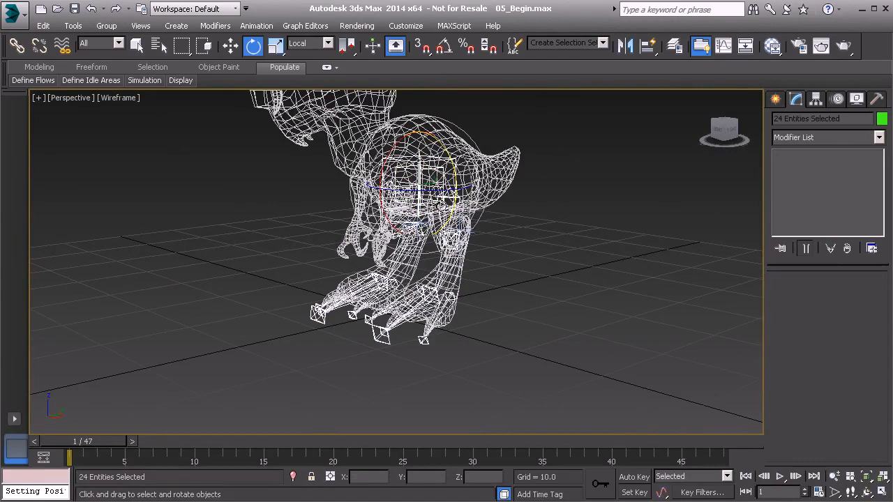
pyautogui.rightClick(541, 230)
pyautogui.click(510, 179)
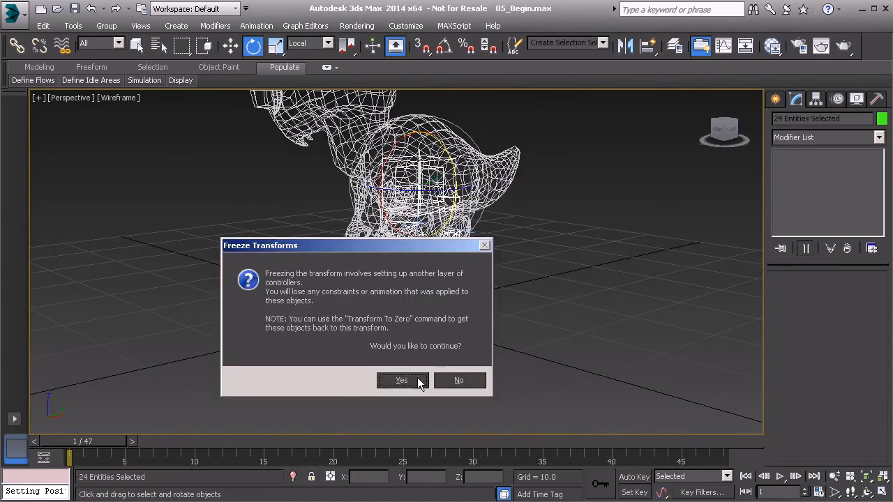
pyautogui.click(421, 379)
pyautogui.keyDown('alt'); pyautogui.moveTo(503, 285); pyautogui.dragTo(464, 320, button='middle'); pyautogui.keyUp('alt')
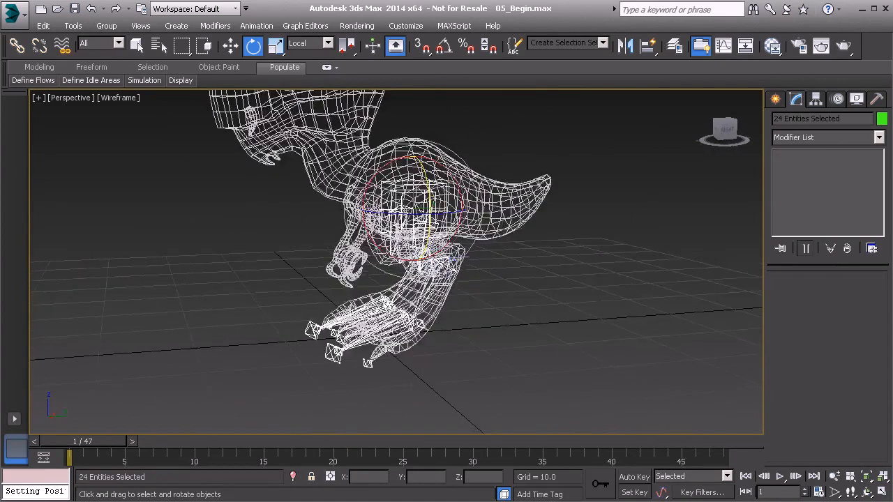
pyautogui.scroll(3, 466, 287)
pyautogui.moveTo(429, 293)
pyautogui.keyDown('alt'); pyautogui.mouseDown(button='middle')
pyautogui.moveTo(436, 307)
pyautogui.moveTo(424, 302)
pyautogui.mouseUp(button='middle'); pyautogui.keyUp('alt')
pyautogui.click(487, 311)
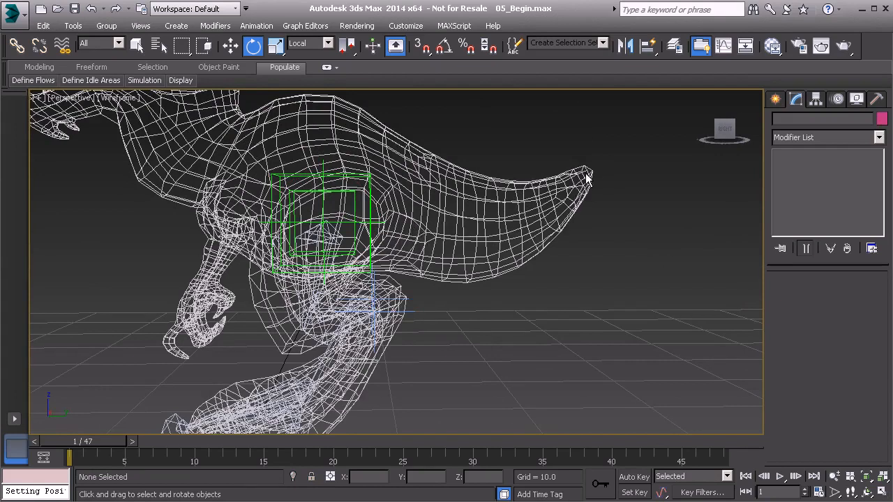
# Maximize the Left view around the tail and open the Bone Tools
pyautogui.hotkey('alt', 'w')
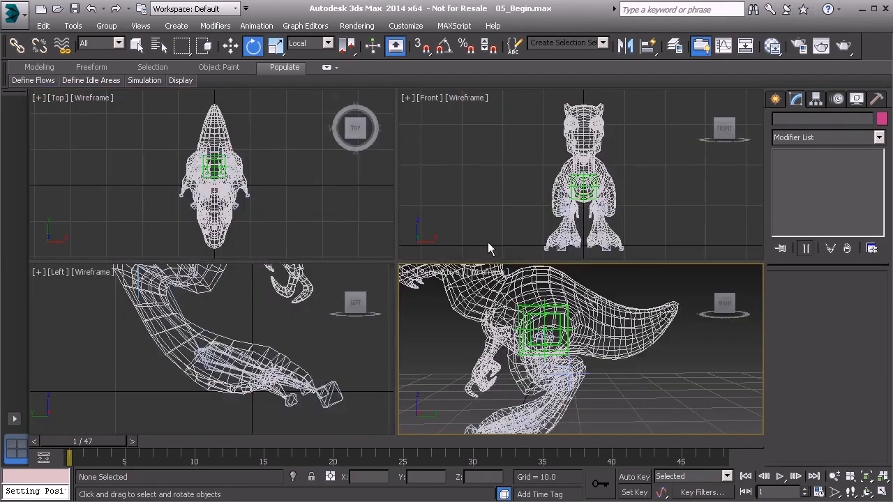
pyautogui.hotkey('alt', 'w')
pyautogui.moveTo(326, 346); pyautogui.dragTo(307, 395, button='middle')
pyautogui.scroll(-5, 306, 395)
pyautogui.rightClick(555, 207)
pyautogui.click(585, 257)
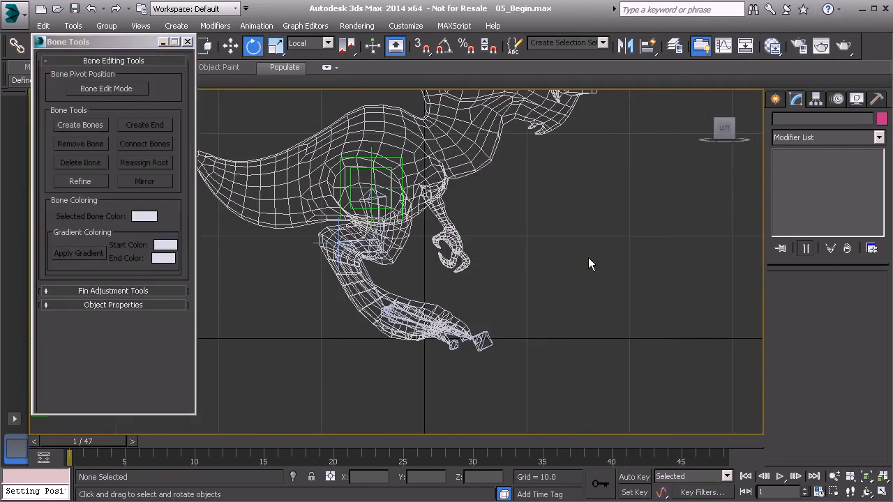
pyautogui.moveTo(588, 258); pyautogui.dragTo(612, 285, button='middle')
pyautogui.scroll(2, 613, 285)
pyautogui.scroll(3, 440, 260)
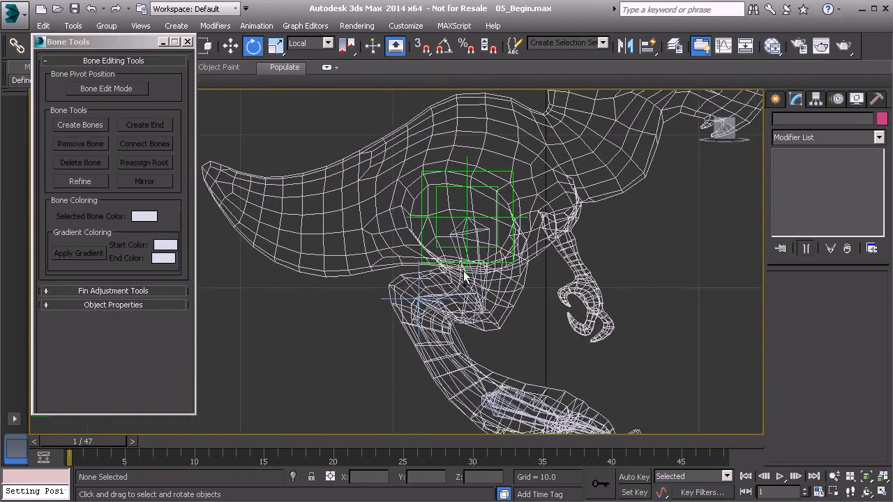
# Create one long bone from just behind the pelvis helper to the tail tip, ending with a nub bone
pyautogui.click(80, 125)
pyautogui.moveTo(418, 220); pyautogui.dragTo(492, 245, button='middle')
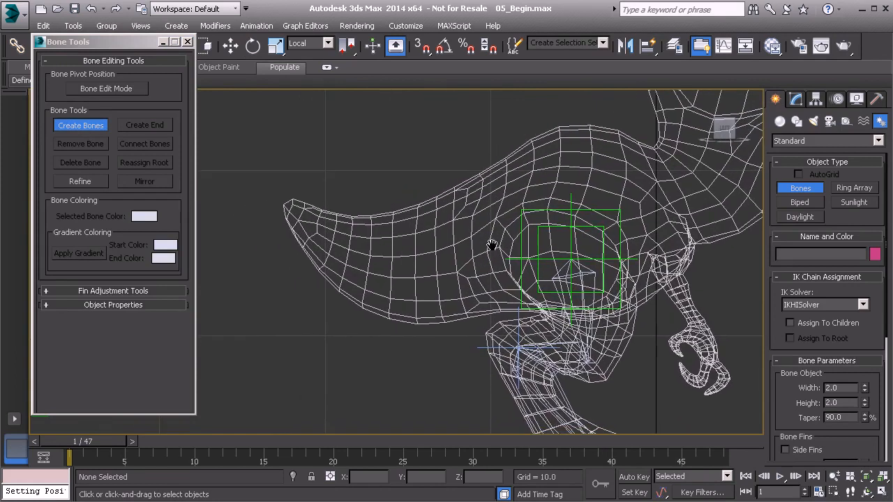
pyautogui.click(527, 234)
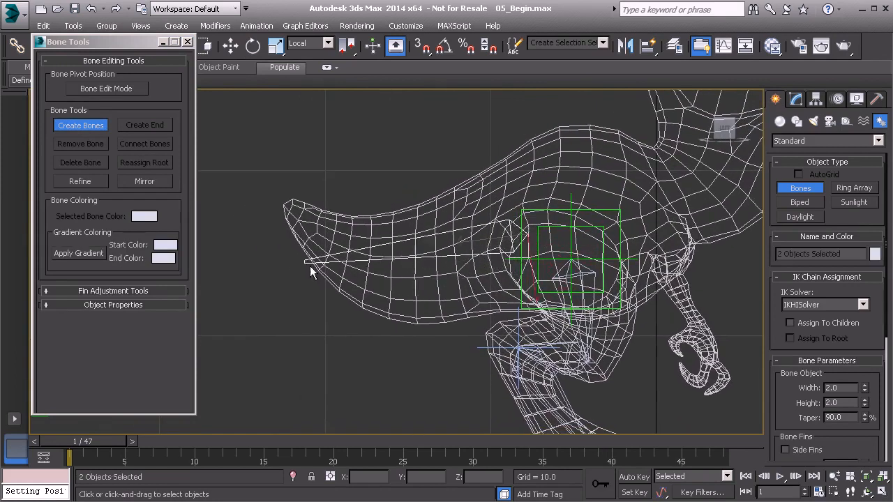
pyautogui.click(284, 209)
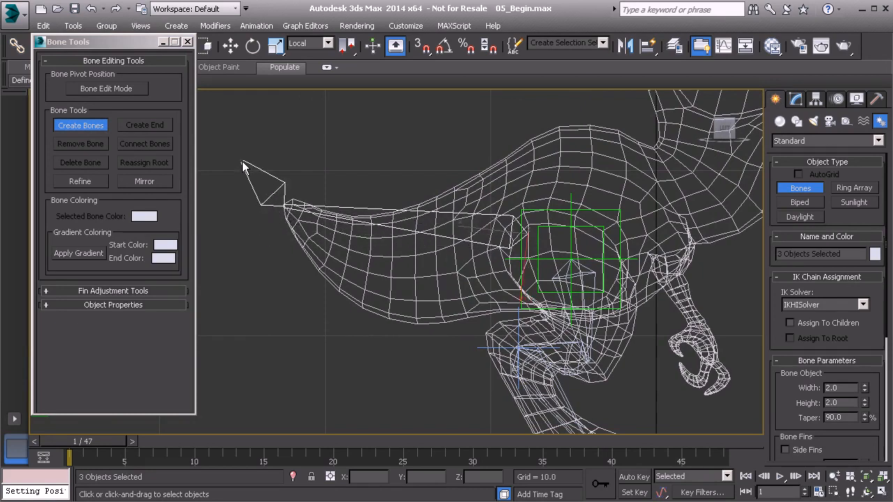
pyautogui.rightClick(293, 178)
pyautogui.press('e')
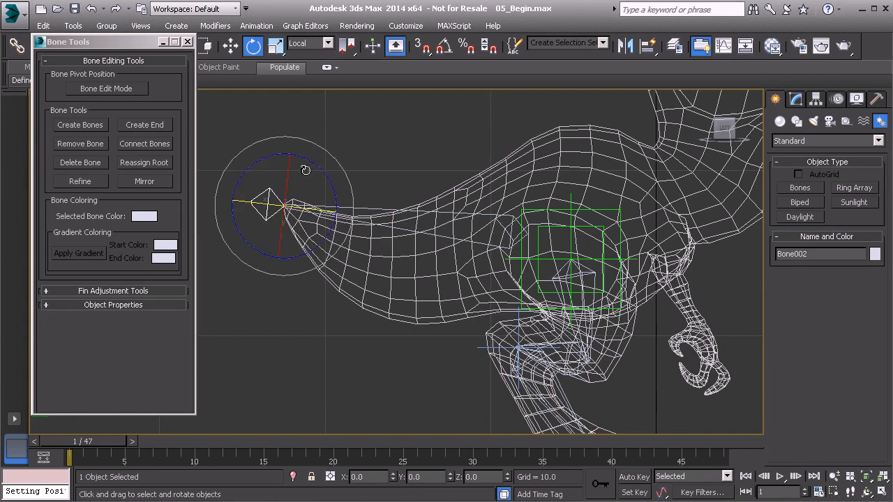
# Refine the long tail bone into five segments spaced along the tail
pyautogui.click(81, 182)
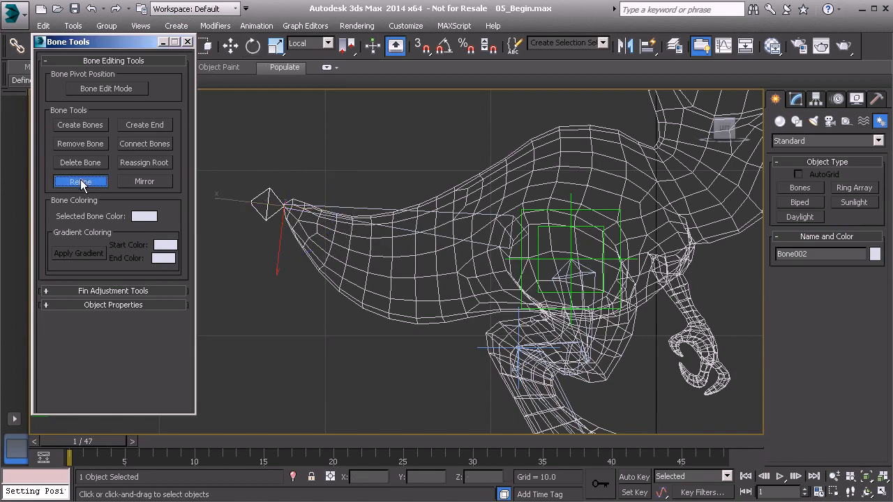
pyautogui.click(464, 240)
pyautogui.click(412, 235)
pyautogui.click(305, 212)
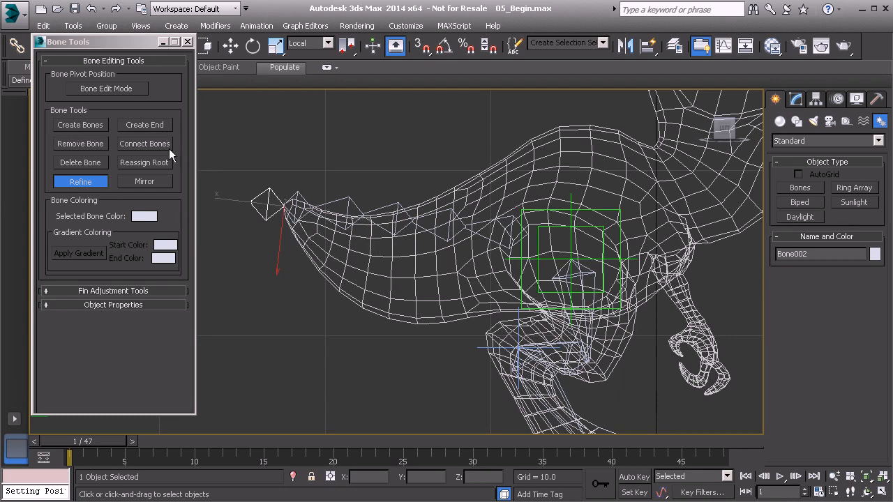
# In Bone Edit Mode, move the Bone003 and Bone004 joints down toward the middle of the tail
pyautogui.press('w')
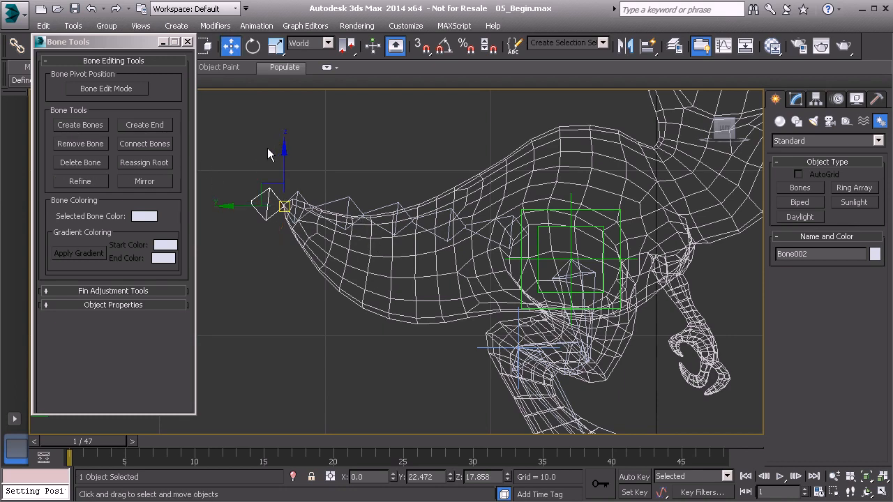
pyautogui.click(111, 87)
pyautogui.moveTo(335, 176); pyautogui.dragTo(307, 189, button='middle')
pyautogui.scroll(1, 421, 234)
pyautogui.moveTo(422, 234); pyautogui.dragTo(435, 204, button='middle')
pyautogui.click(438, 206)
pyautogui.moveTo(433, 193); pyautogui.dragTo(425, 231)
pyautogui.click(370, 188)
pyautogui.moveTo(370, 188); pyautogui.dragTo(360, 229)
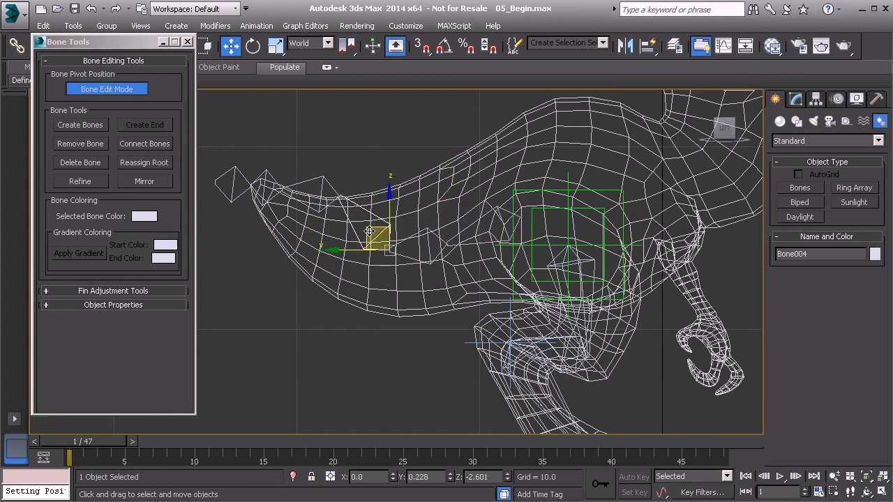
# Lower the Bone005 and Bone006 joints so the outer bones follow the tail's curve
pyautogui.click(328, 192)
pyautogui.moveTo(328, 191); pyautogui.dragTo(320, 225)
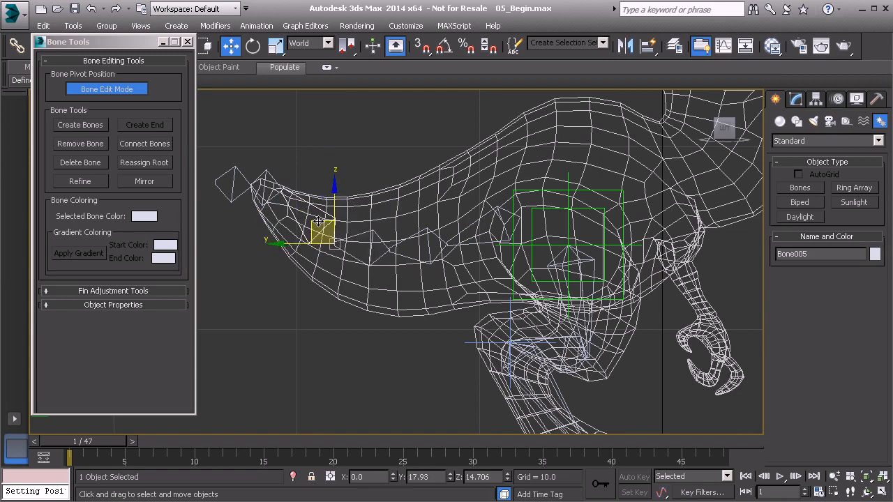
pyautogui.click(267, 176)
pyautogui.moveTo(260, 172); pyautogui.dragTo(276, 207)
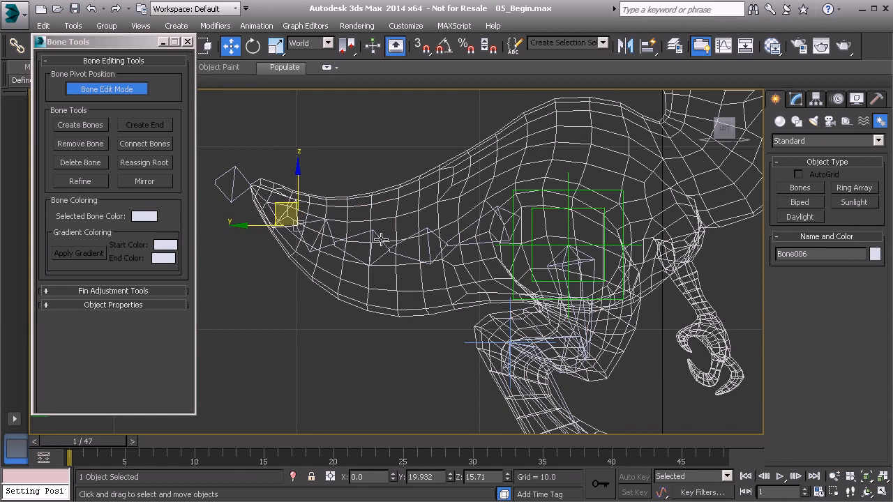
# Shift the four middle tail joints slightly toward the pelvis to even out the bone lengths
pyautogui.click(381, 246)
pyautogui.moveTo(369, 229); pyautogui.dragTo(441, 218)
pyautogui.click(436, 234)
pyautogui.click(333, 241)
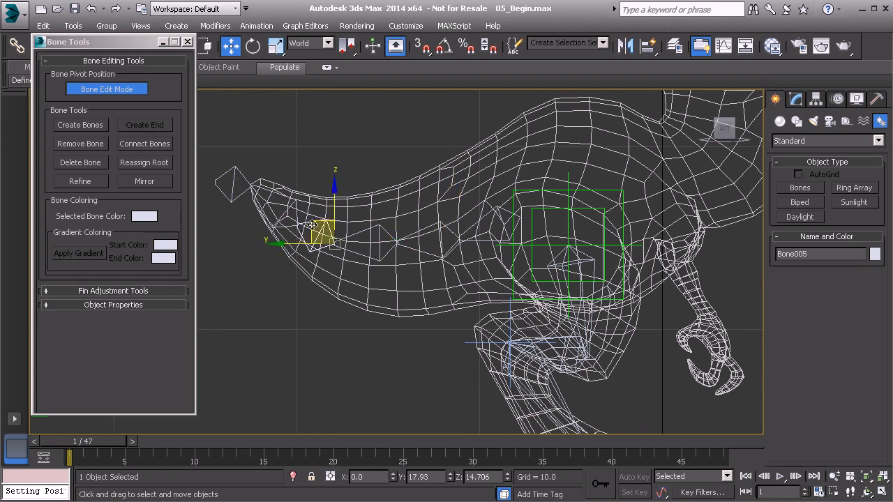
pyautogui.moveTo(305, 222); pyautogui.dragTo(316, 219)
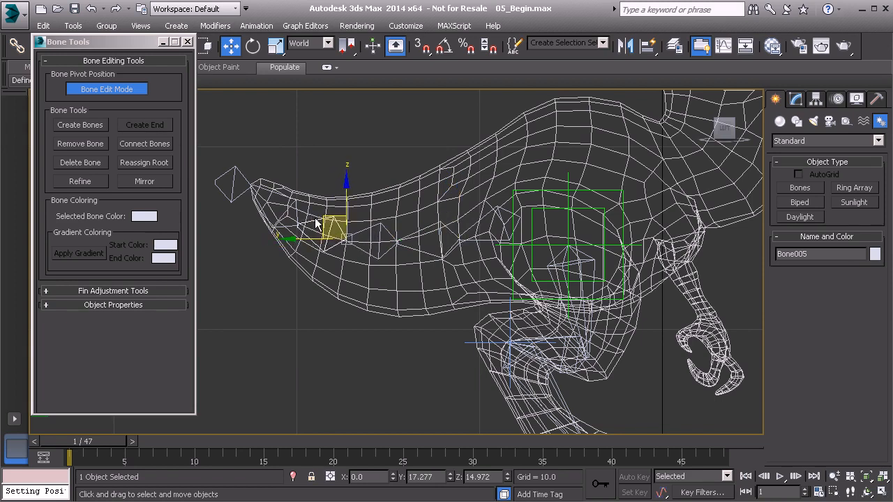
pyautogui.click(286, 210)
pyautogui.moveTo(276, 204); pyautogui.dragTo(280, 205)
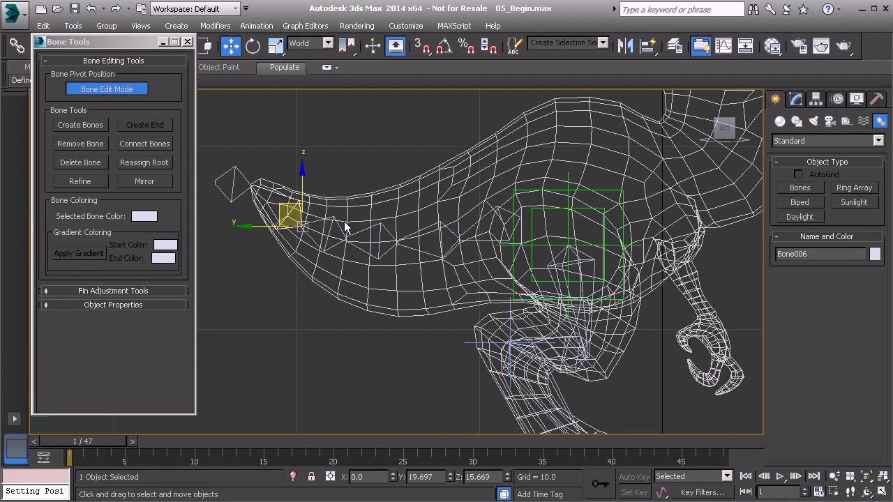
# Nudge the Bone003, Bone006 and Bone005 joints slightly up and toward the pelvis to smooth the tail chain
pyautogui.click(455, 239)
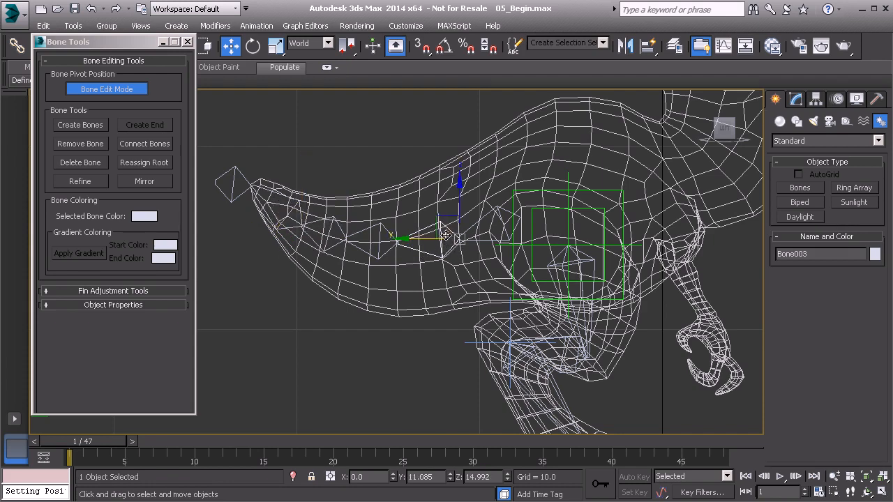
pyautogui.moveTo(437, 223); pyautogui.dragTo(439, 221)
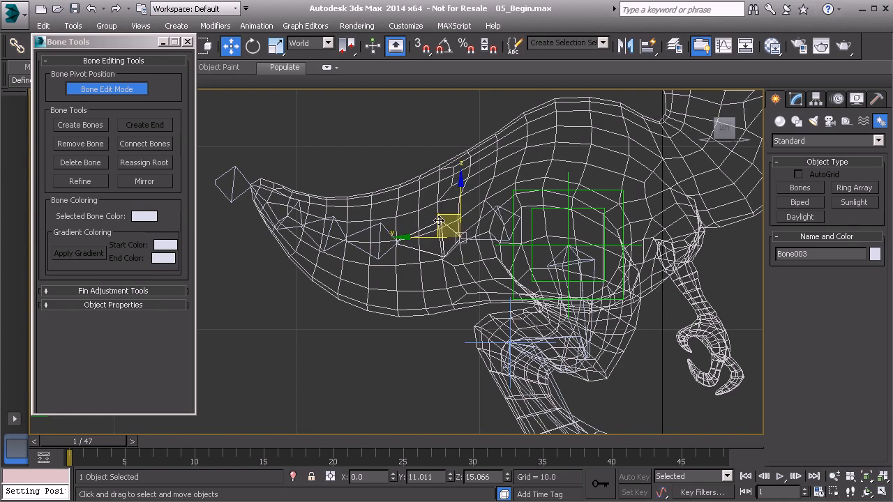
pyautogui.click(289, 230)
pyautogui.moveTo(281, 208); pyautogui.dragTo(286, 207)
pyautogui.click(341, 231)
pyautogui.moveTo(324, 218); pyautogui.dragTo(330, 216)
# Move the Bone004 joint closer to the pelvis and fine-tune the Bone005 joint for even spacing
pyautogui.click(399, 245)
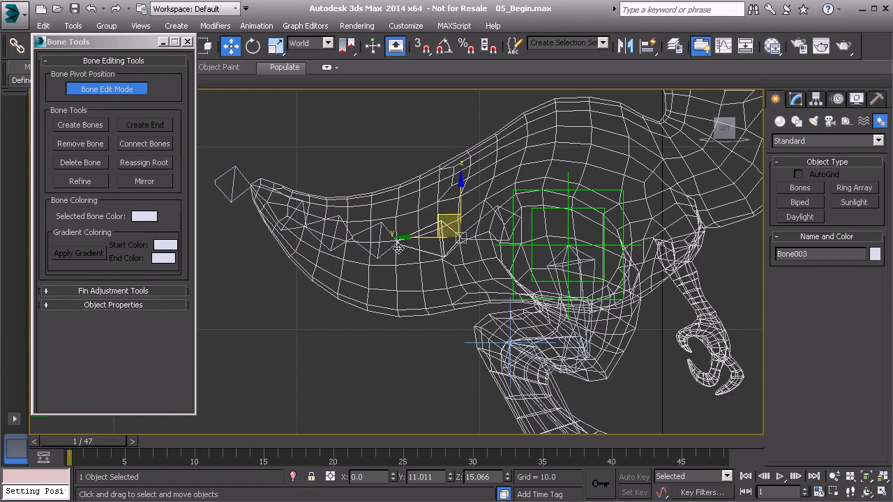
pyautogui.click(377, 225)
pyautogui.moveTo(383, 226); pyautogui.dragTo(390, 221)
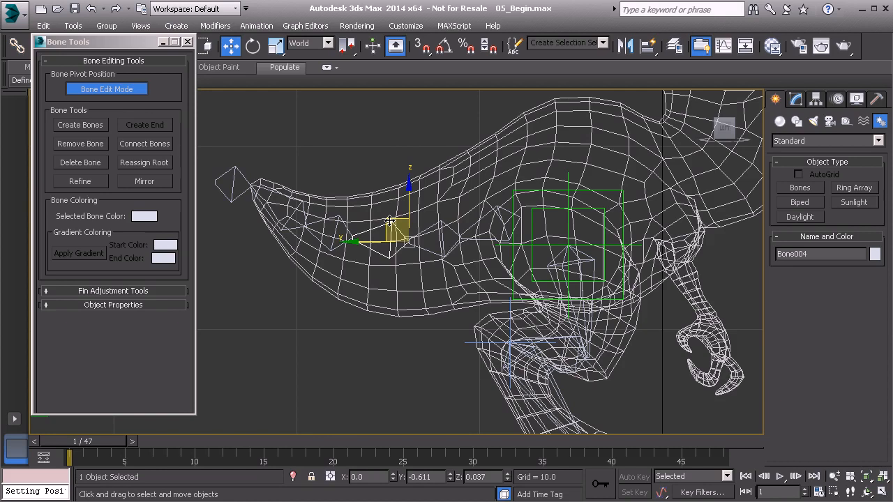
pyautogui.click(342, 222)
pyautogui.moveTo(332, 219); pyautogui.dragTo(335, 222)
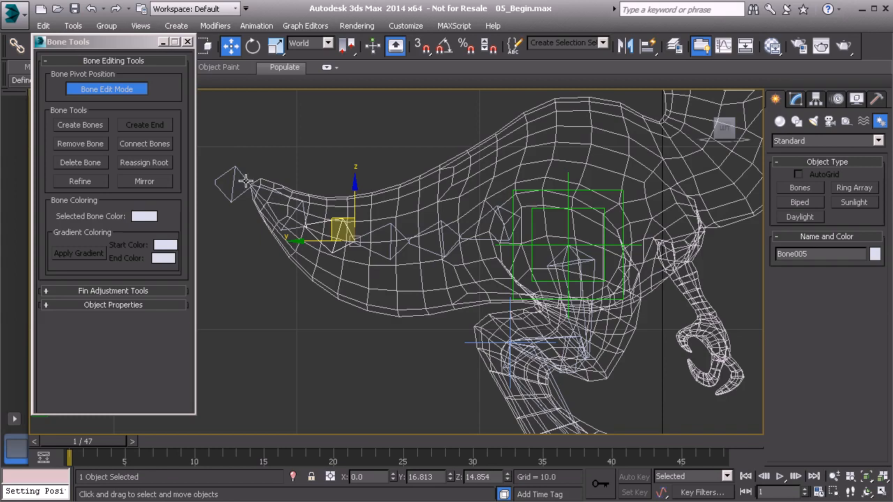
# Leave Bone Edit Mode, delete the nub bone at the tail tip, and create a new end bone from Bone006
pyautogui.rightClick(228, 123)
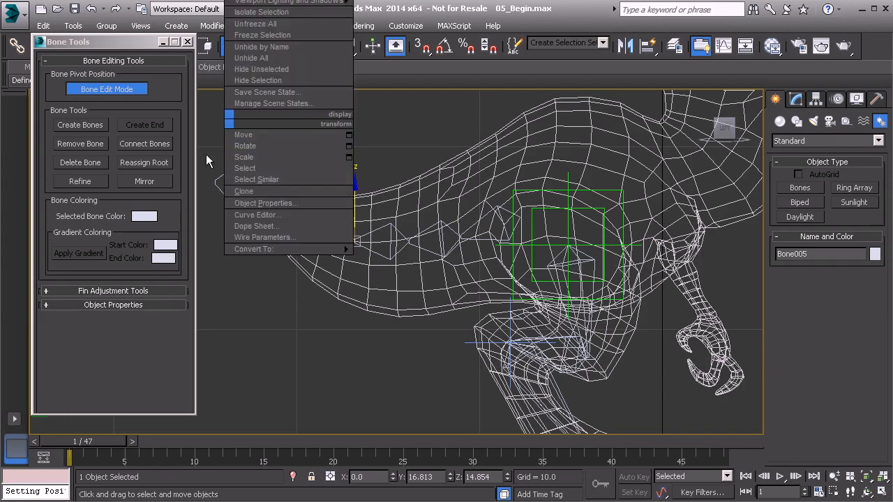
pyautogui.click(142, 94)
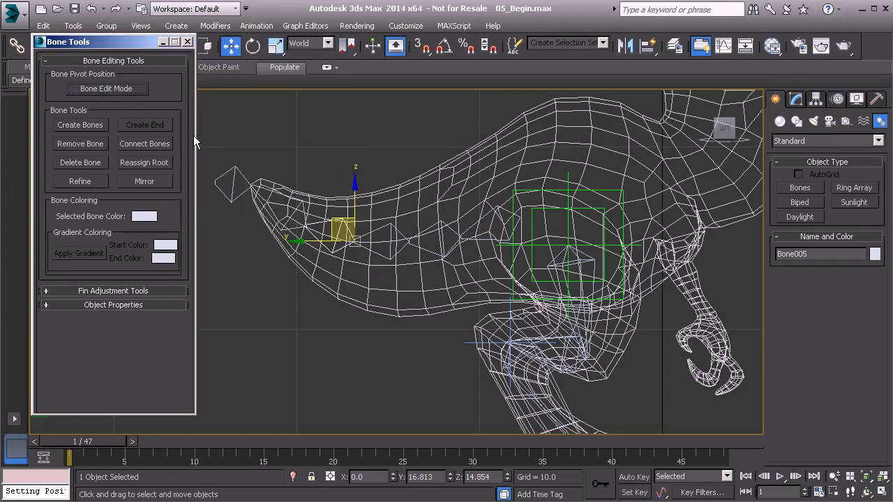
pyautogui.click(238, 172)
pyautogui.press('Delete')
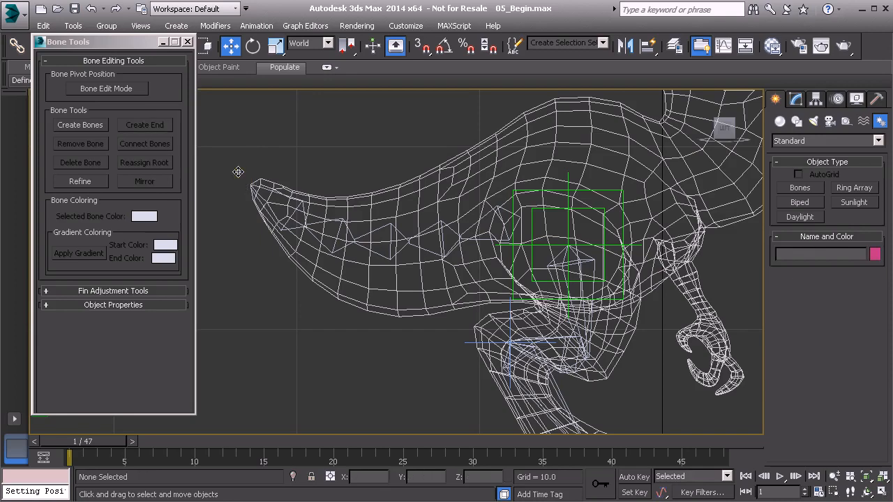
pyautogui.click(297, 211)
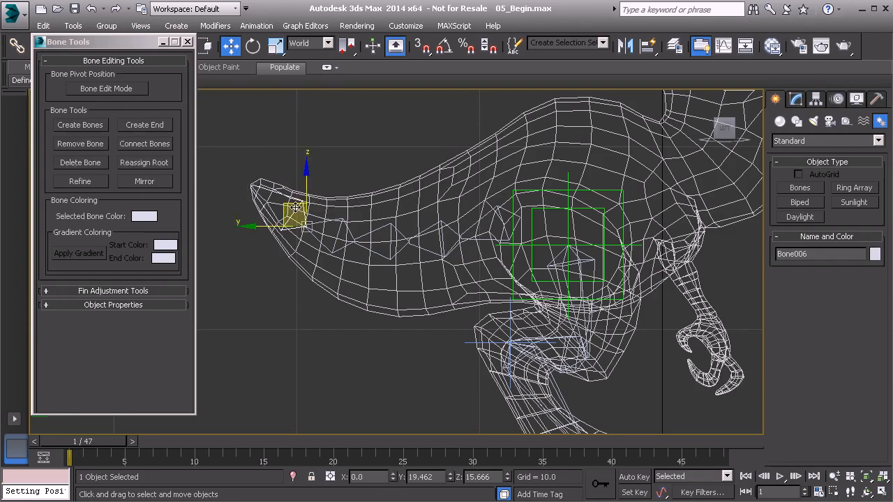
pyautogui.click(149, 125)
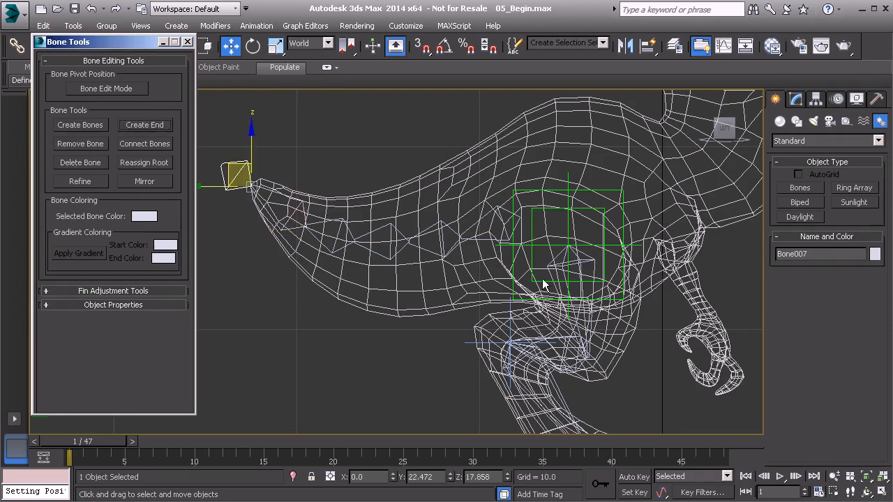
# Close the bone tools and link the first tail bone, Bone001, to the inner green box at the pelvis as its parent
pyautogui.moveTo(447, 153); pyautogui.dragTo(439, 165, button='middle')
pyautogui.hotkey('alt', 'w')
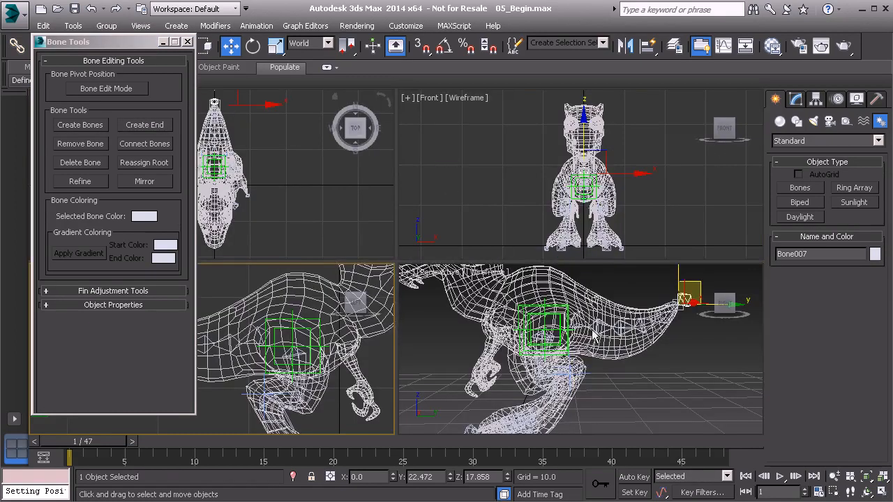
pyautogui.hotkey('alt', 'w')
pyautogui.click(383, 196)
pyautogui.keyDown('alt'); pyautogui.moveTo(387, 206); pyautogui.dragTo(437, 264, button='middle'); pyautogui.keyUp('alt')
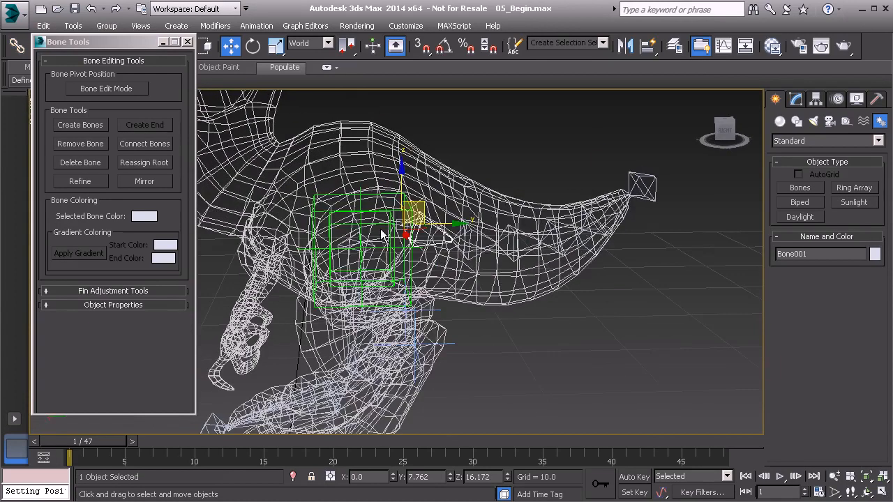
pyautogui.click(186, 42)
pyautogui.click(17, 46)
pyautogui.scroll(5, 421, 212)
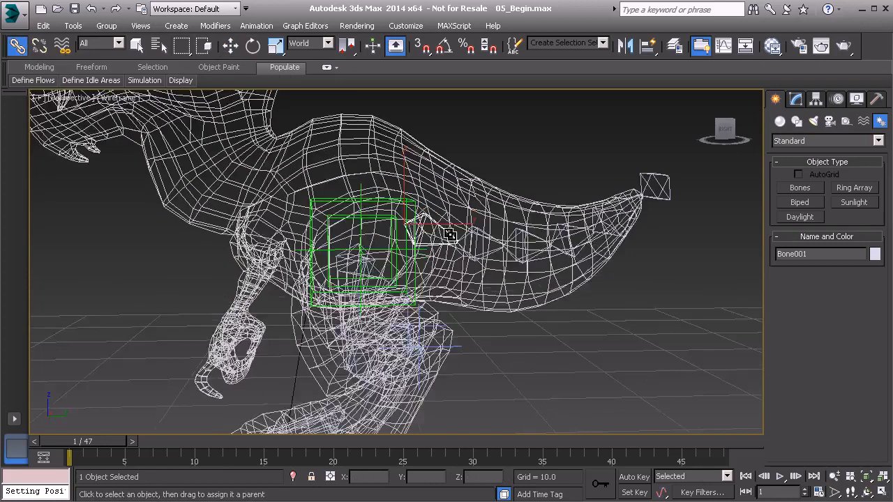
pyautogui.moveTo(421, 212); pyautogui.dragTo(347, 216)
pyautogui.keyDown('alt'); pyautogui.moveTo(492, 251); pyautogui.dragTo(427, 249, button='middle'); pyautogui.keyUp('alt')
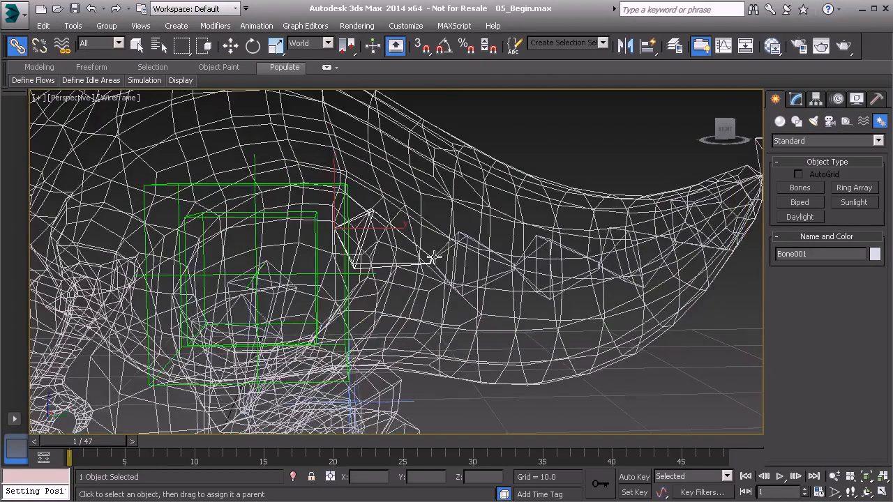
# Select the whole tail bone chain including the end bone and freeze its transforms
pyautogui.scroll(-6, 444, 210)
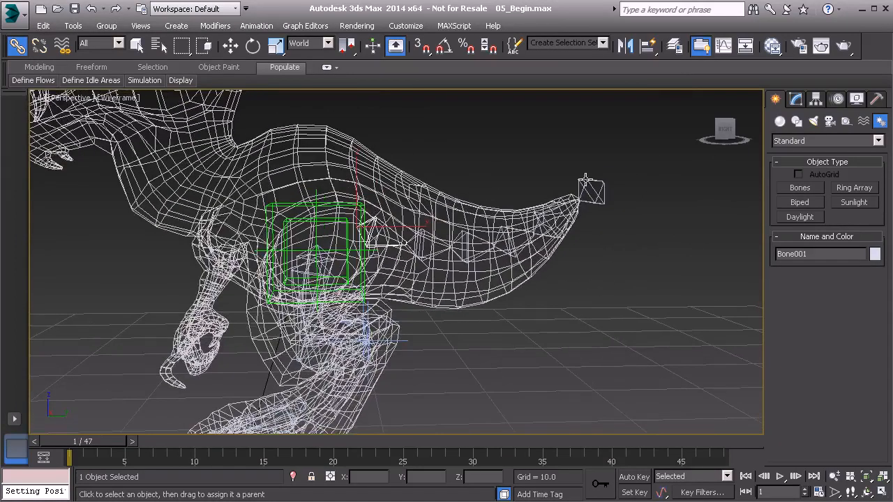
pyautogui.doubleClick(406, 225)
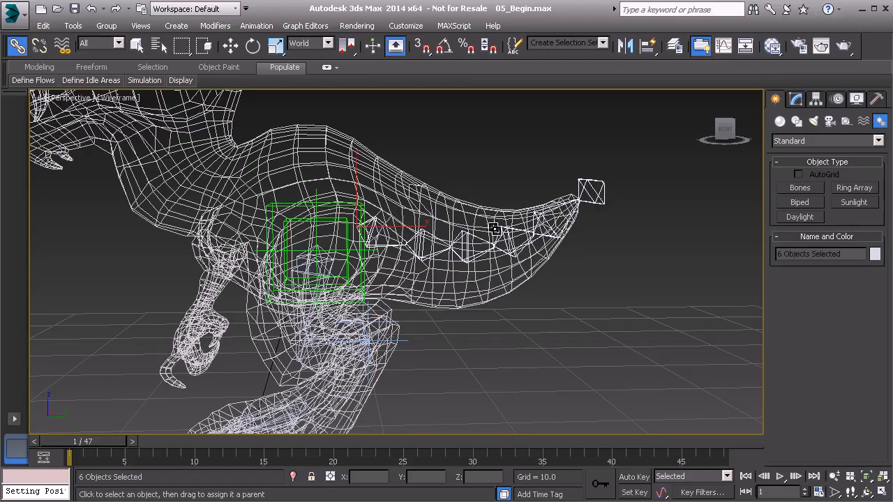
pyautogui.rightClick(469, 139)
pyautogui.click(438, 85)
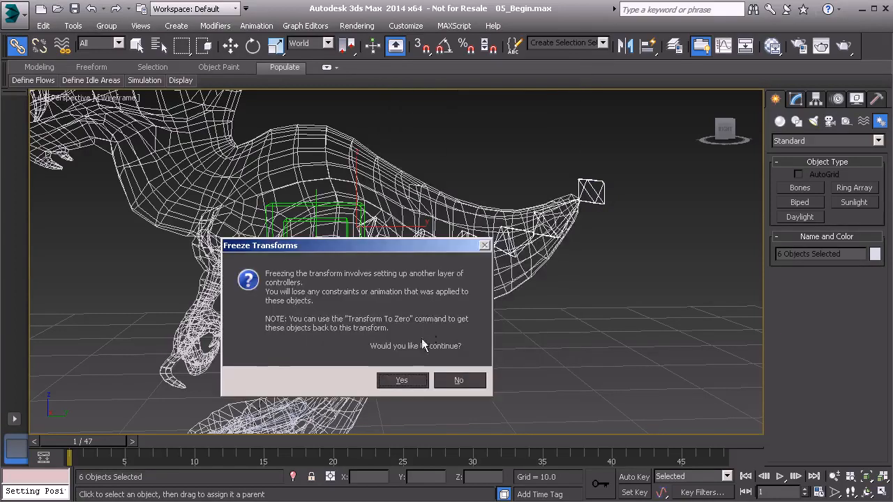
pyautogui.click(404, 379)
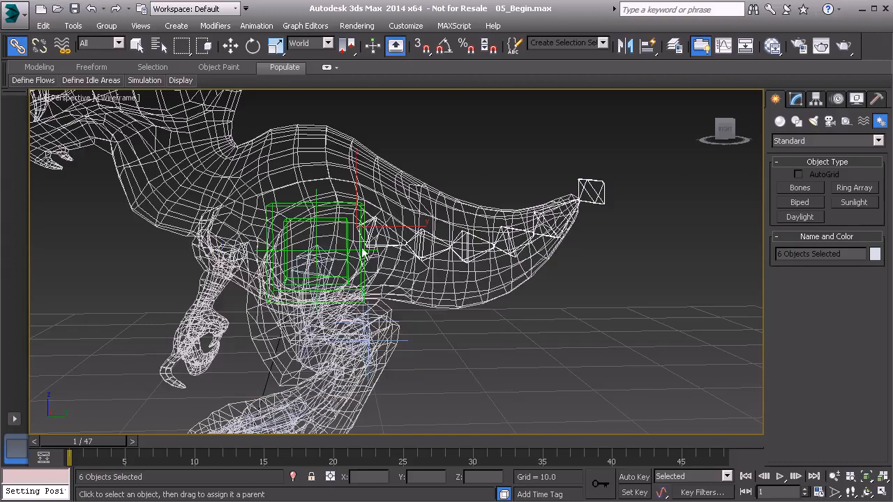
# Assign the selected tail bones to the Skeleton layer, close the layer manager and clear the selection
pyautogui.click(73, 26)
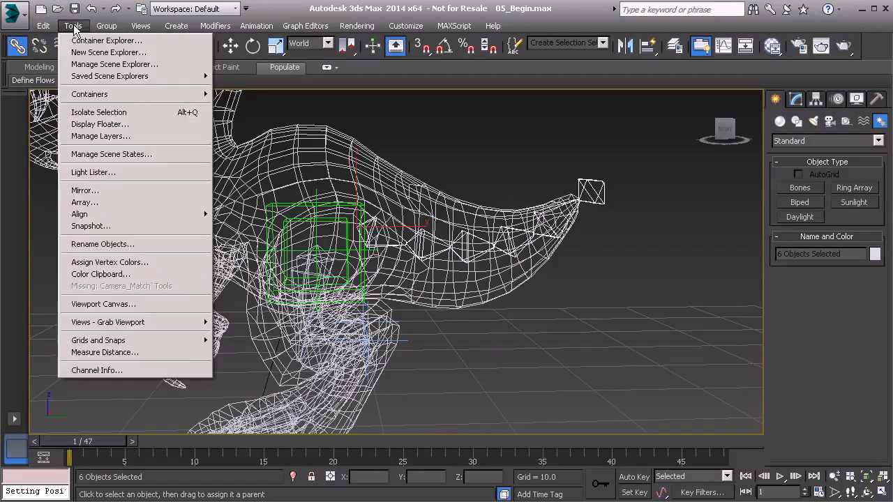
pyautogui.click(98, 136)
pyautogui.click(77, 160)
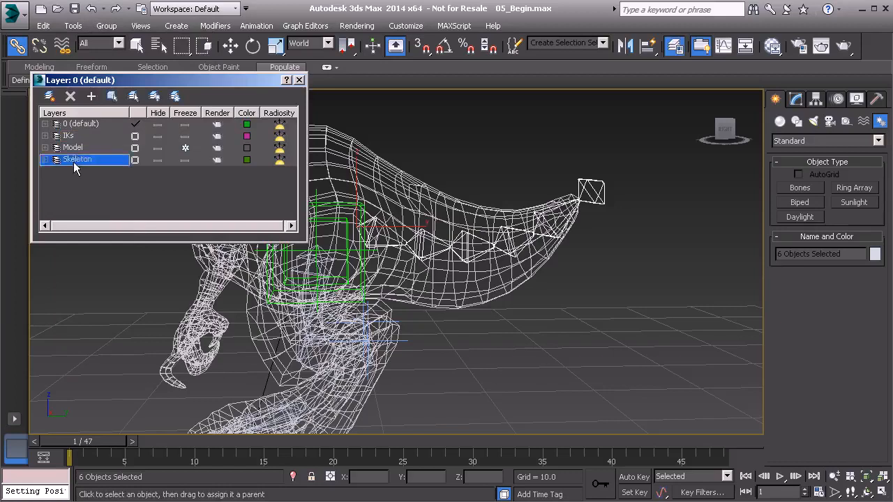
pyautogui.click(299, 81)
pyautogui.click(476, 137)
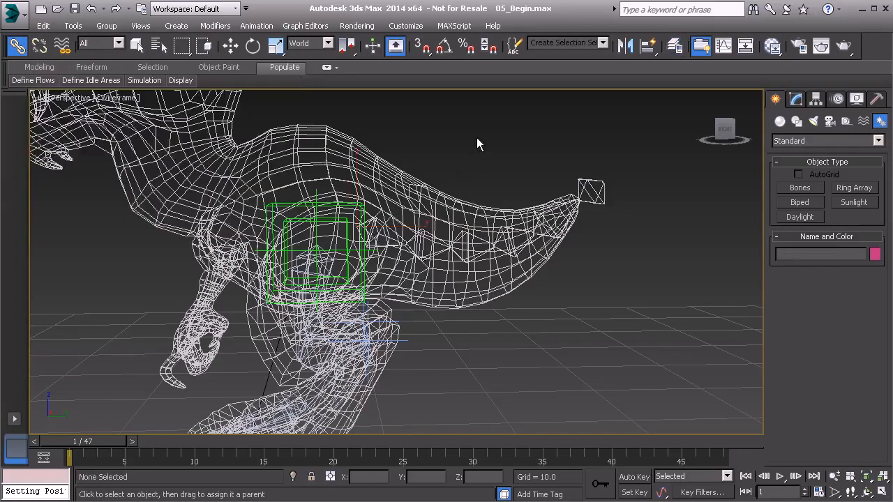
# Rename the first tail bone, nearest the pelvis, as Bn_Tail_A01
pyautogui.scroll(5, 460, 167)
pyautogui.click(360, 255)
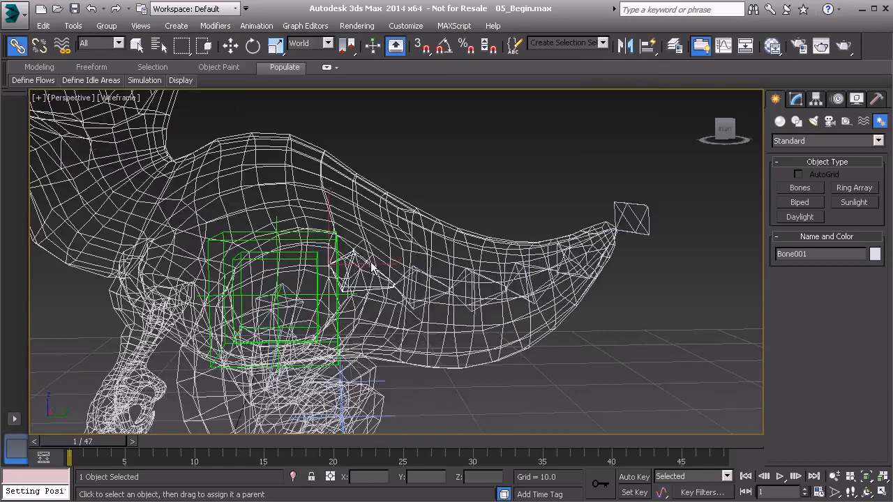
pyautogui.keyDown('alt'); pyautogui.moveTo(360, 257); pyautogui.dragTo(384, 261, button='middle'); pyautogui.keyUp('alt')
pyautogui.doubleClick(820, 257)
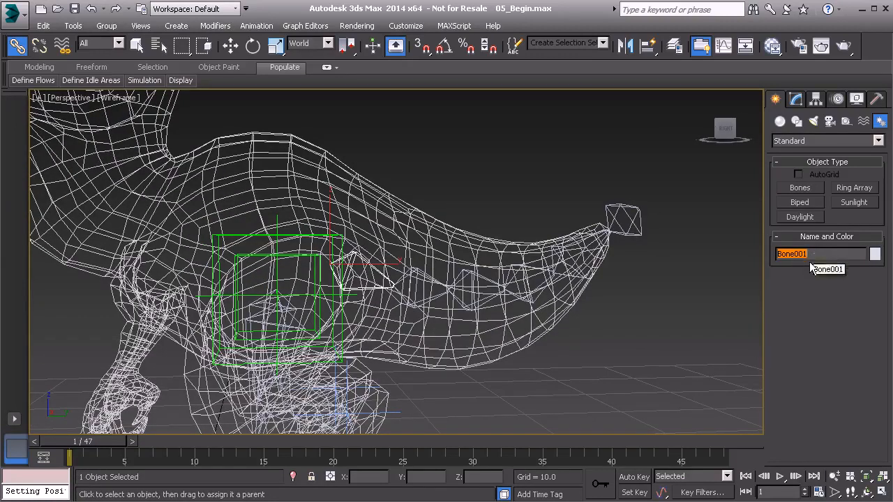
pyautogui.write('Bn_Tai')
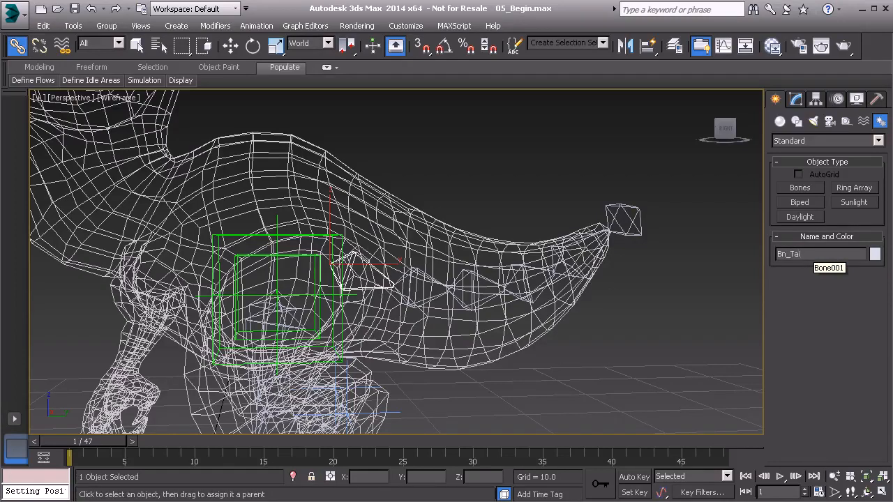
pyautogui.write('l_A01')
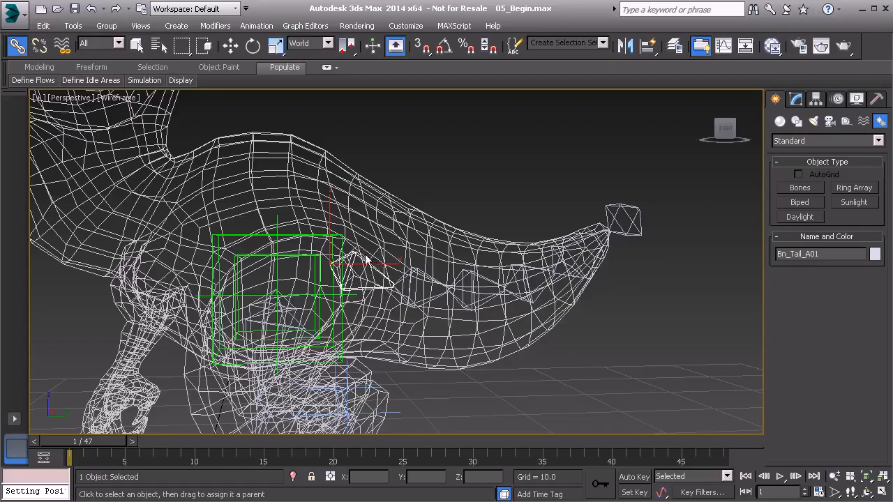
pyautogui.moveTo(365, 259); pyautogui.dragTo(467, 261, button='middle')
pyautogui.scroll(-1, 339, 205)
pyautogui.moveTo(198, 228); pyautogui.dragTo(225, 229, button='middle')
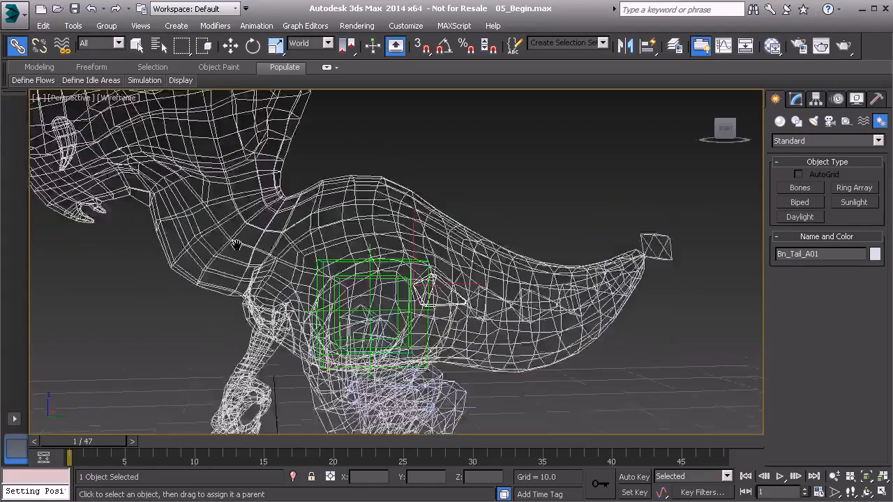